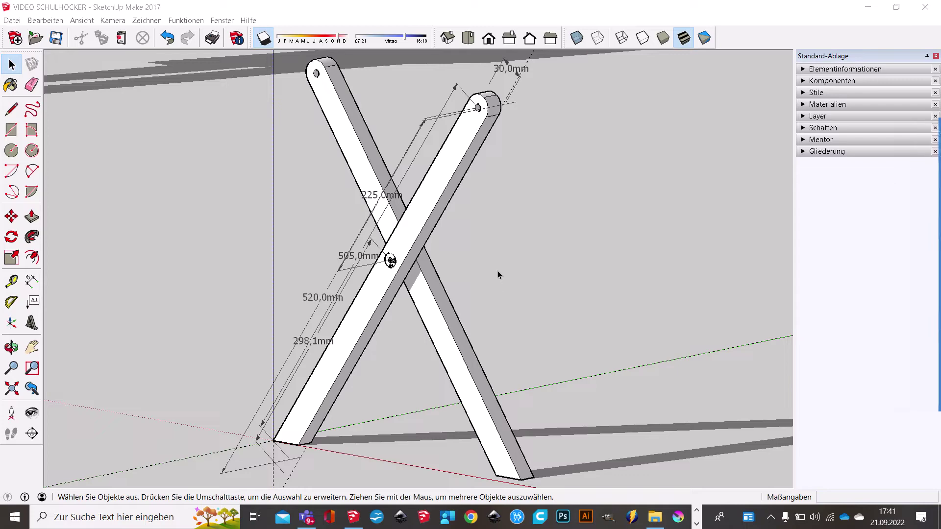
- Select the legs' 30, 225, 505, 298.1 and 520 mm dimensions together
mouse_move(488, 268)
middle_mouse_down()
mouse_move(647, 281)
mouse_move(645, 269)
mouse_move(513, 289)
mouse_move(579, 253)
mouse_move(558, 278)
mouse_move(567, 273)
middle_mouse_up()
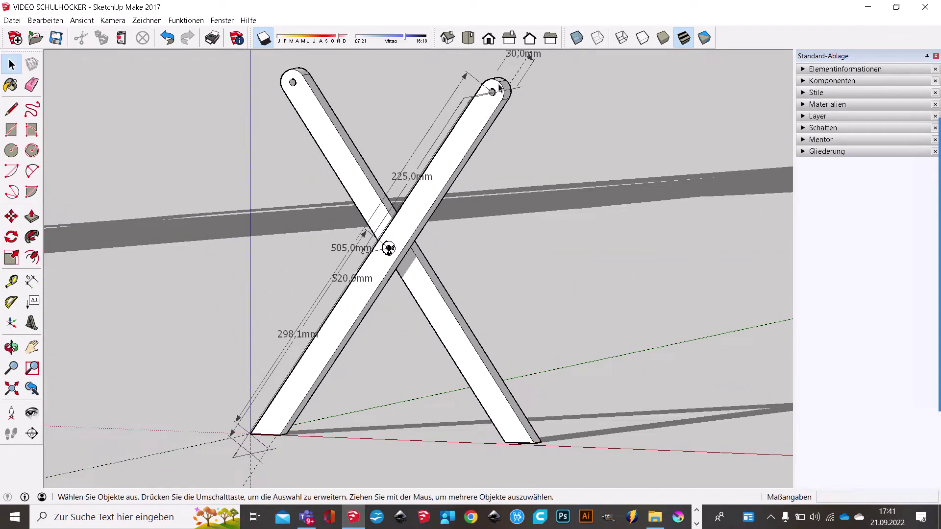
mouse_move(464, 169)
middle_mouse_down()
mouse_move(634, 145)
mouse_move(598, 143)
mouse_move(531, 168)
mouse_move(274, 212)
mouse_move(256, 227)
mouse_move(265, 233)
middle_mouse_up()
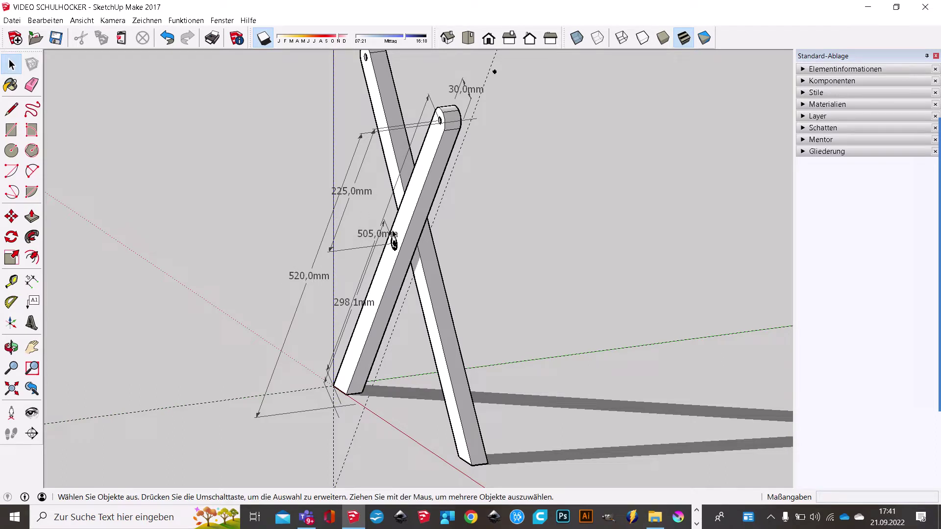
left_click(475, 95)
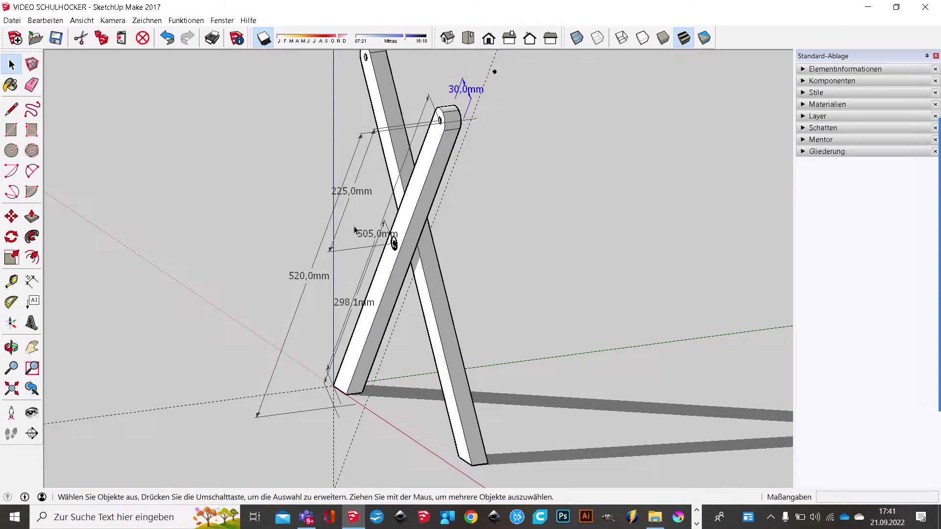
left_click(343, 192, "shift")
left_click(360, 239, "shift")
left_click(342, 302, "shift")
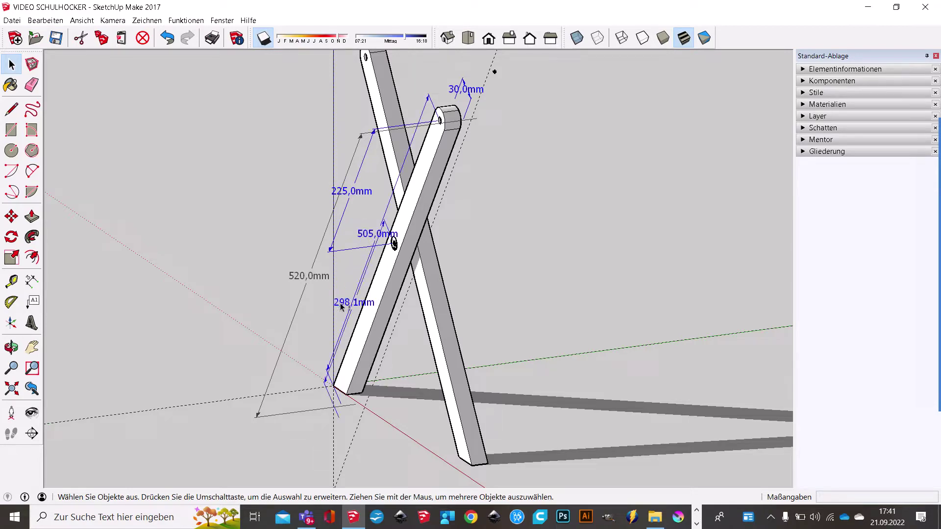
left_click(298, 286, "shift")
- Group the selected crossed legs and dimensions with Gruppieren
mouse_move(315, 305)
middle_mouse_down()
mouse_move(707, 296)
mouse_move(658, 292)
mouse_move(651, 278)
middle_mouse_up()
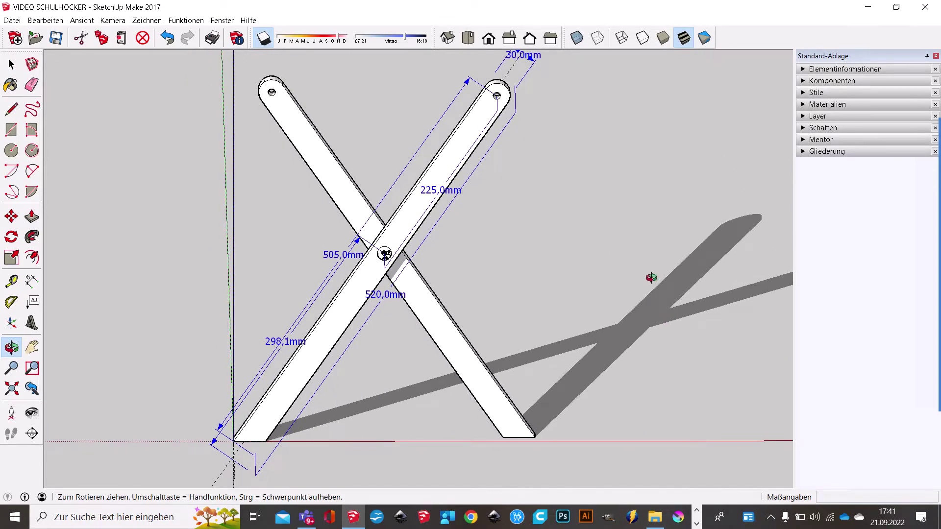
scroll(384, 273, "up", 3)
scroll(621, 263, "down", 1)
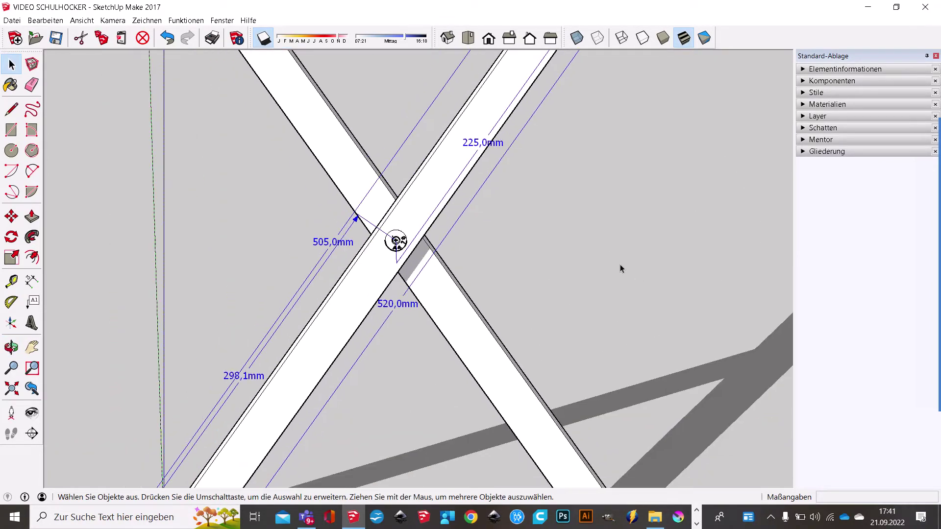
scroll(620, 265, "down", 2)
scroll(619, 266, "down", 1)
middle_click_drag(625, 235, 607, 250)
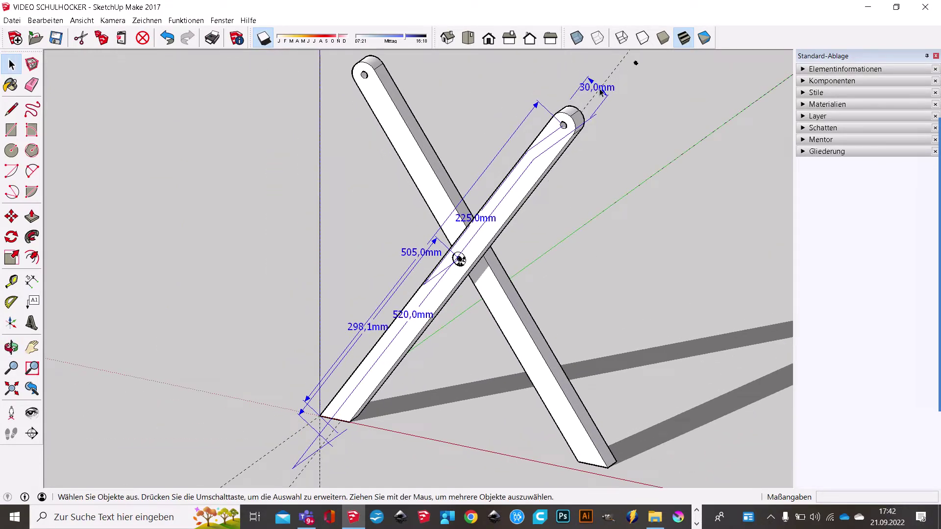
right_click(600, 92)
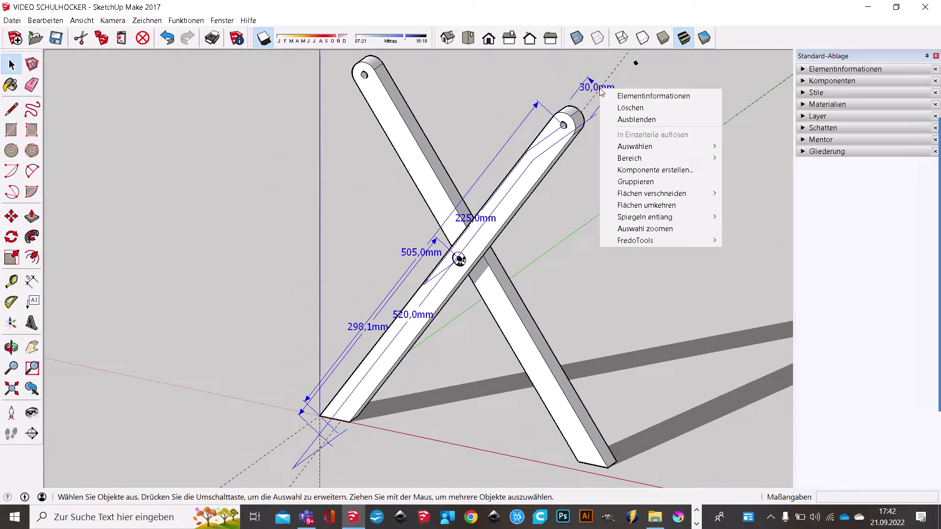
left_click(642, 183)
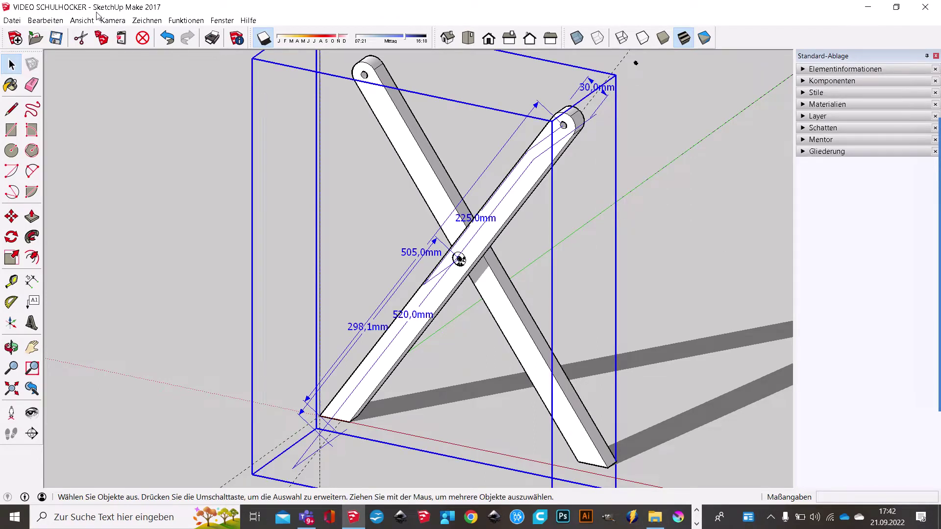
- Hide the dimension annotations with Bearbeiten > Ausblenden
left_click(58, 20)
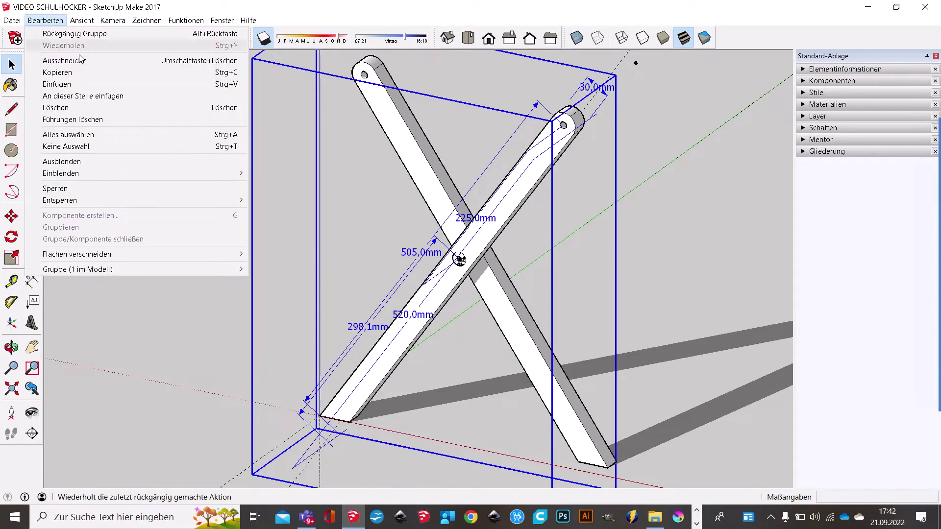
left_click(121, 161)
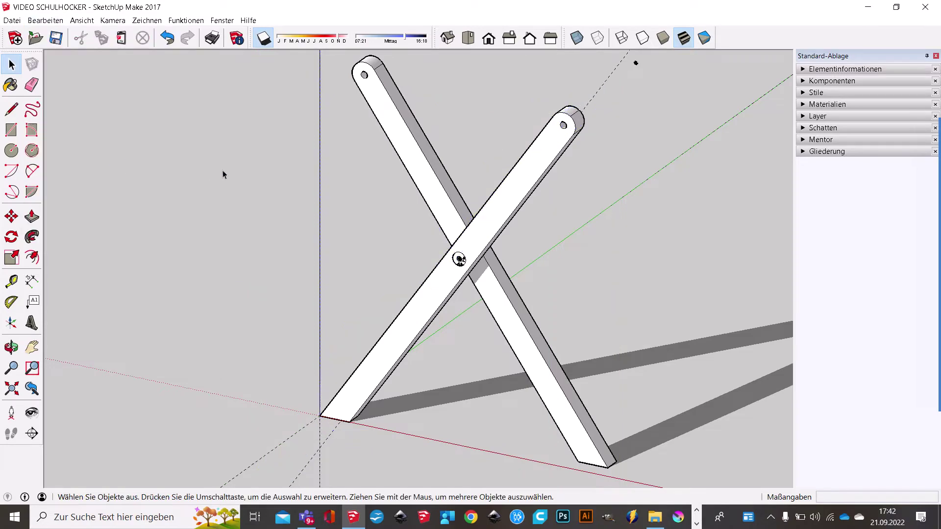
scroll(222, 175, "down", 2)
middle_click_drag(503, 172, 346, 146)
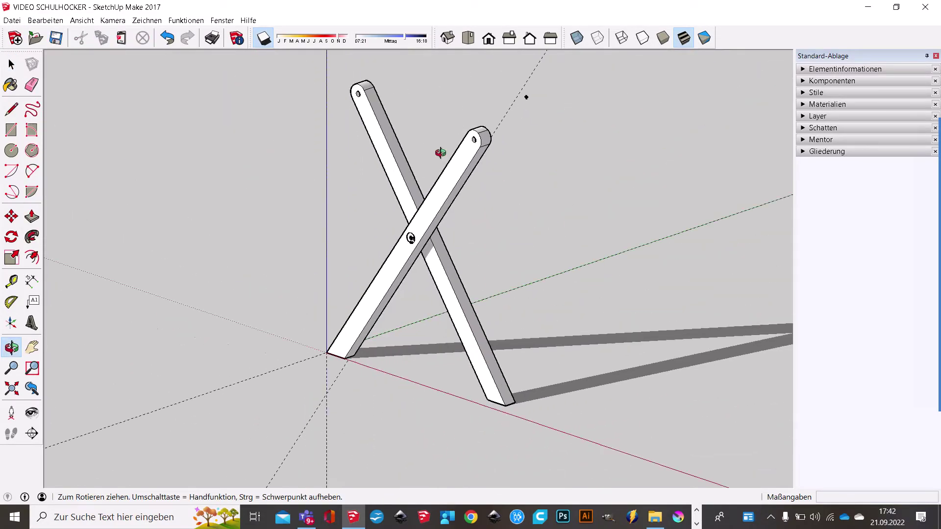
scroll(399, 69, "up", 2)
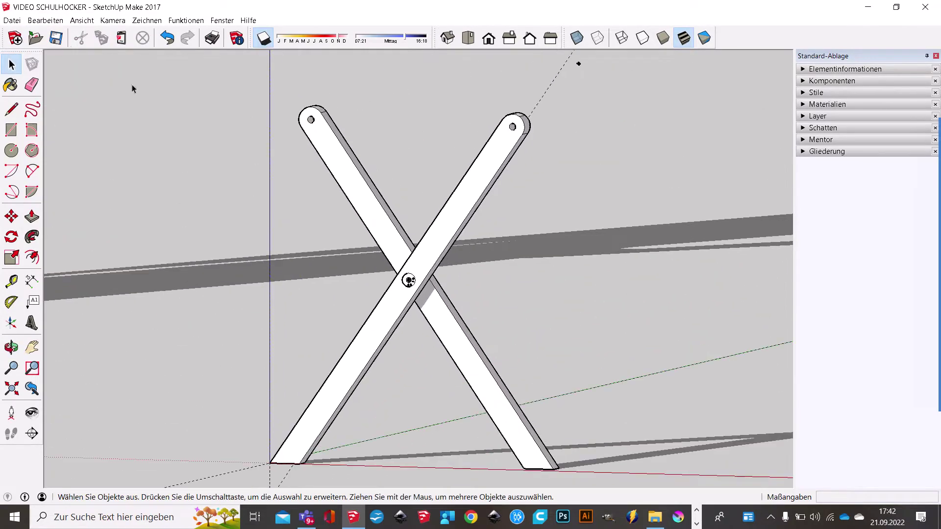
- Show the last hidden dimensions again, then undo so they stay hidden
left_click(60, 22)
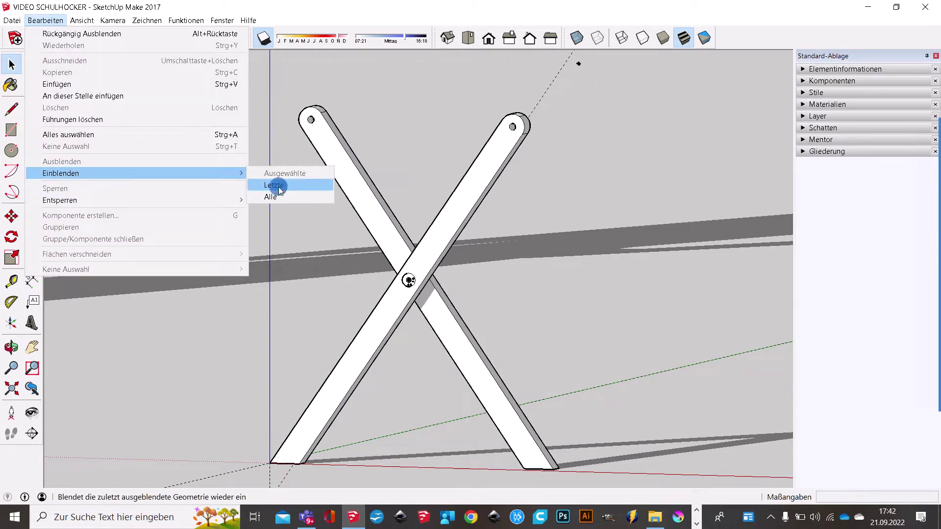
left_click(279, 186)
left_click(47, 21)
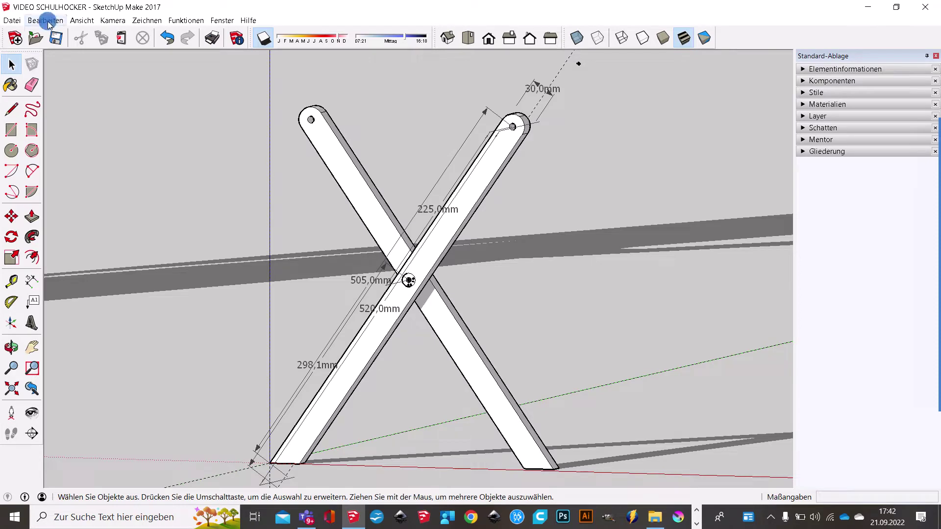
left_click(115, 164)
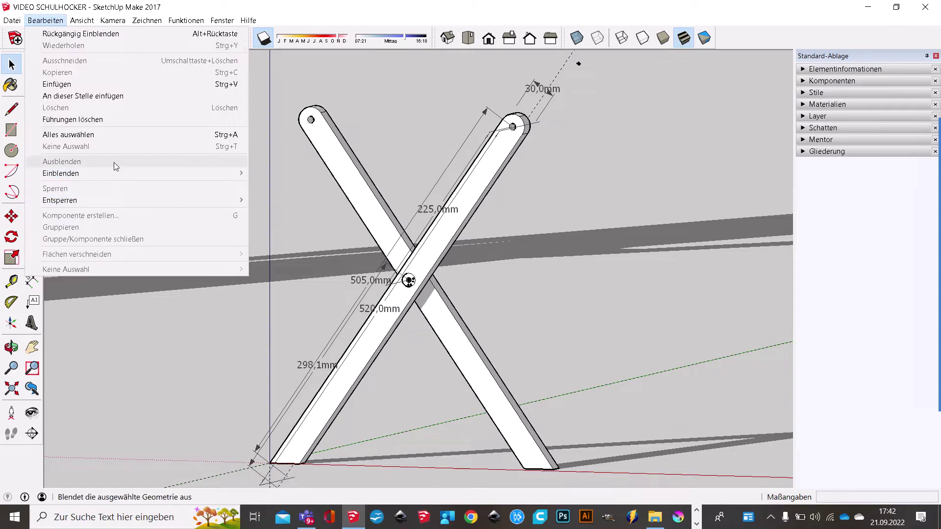
left_click(434, 90)
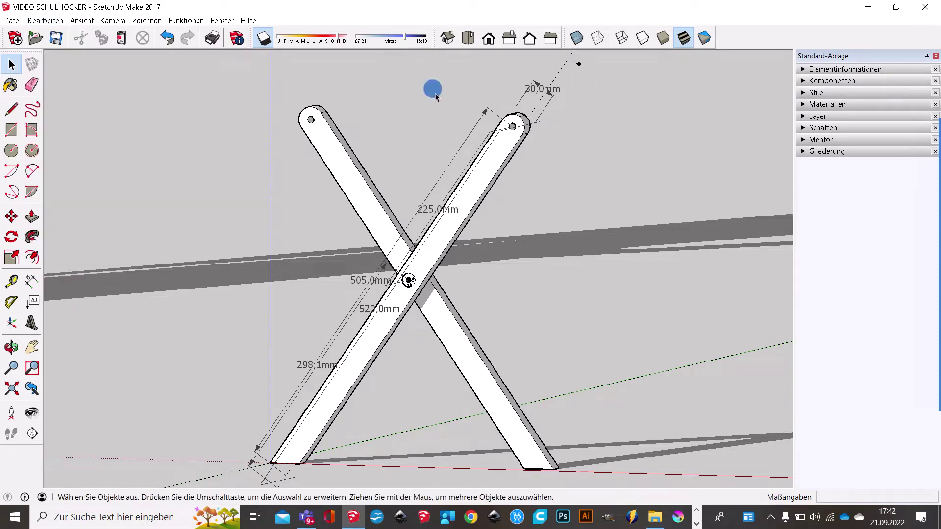
left_click(169, 39)
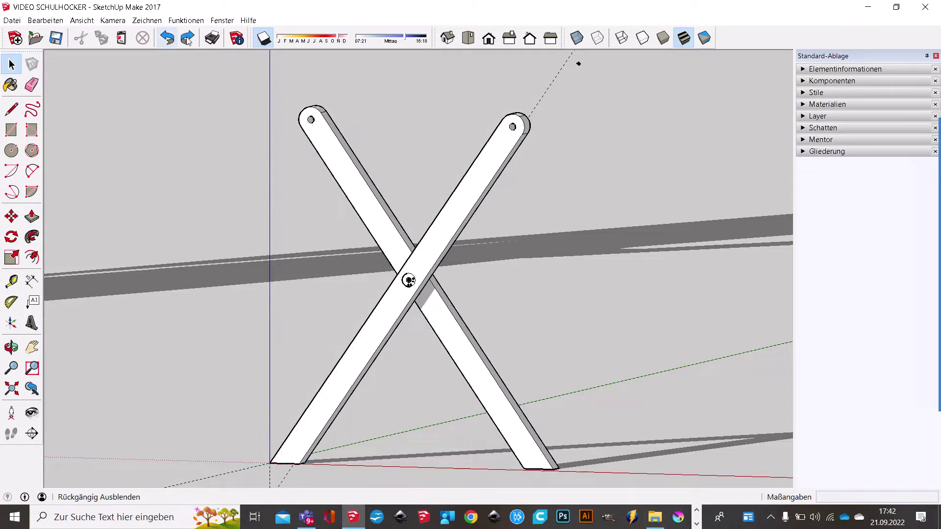
middle_click_drag(232, 103, 356, 314)
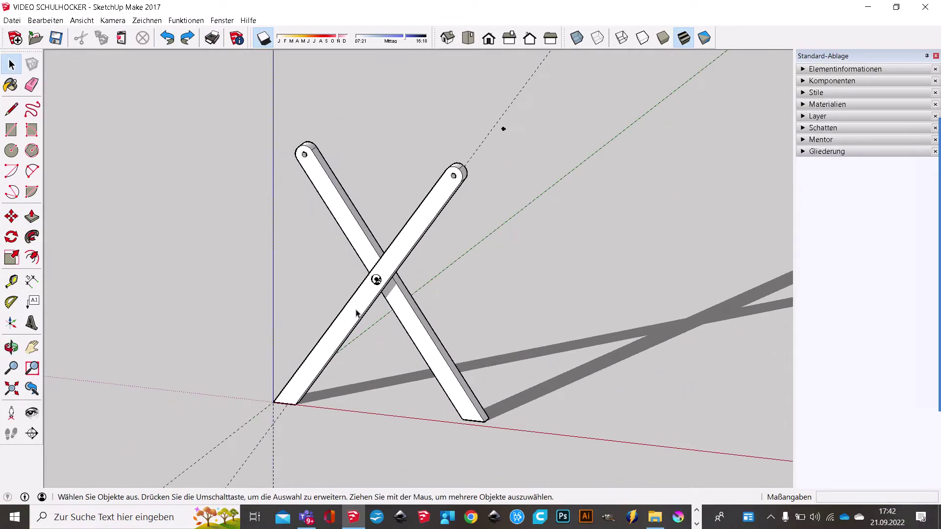
- Draw a 290 × 20 mm rectangle on the ground along the red axis beside the legs
scroll(431, 230, "up", 3)
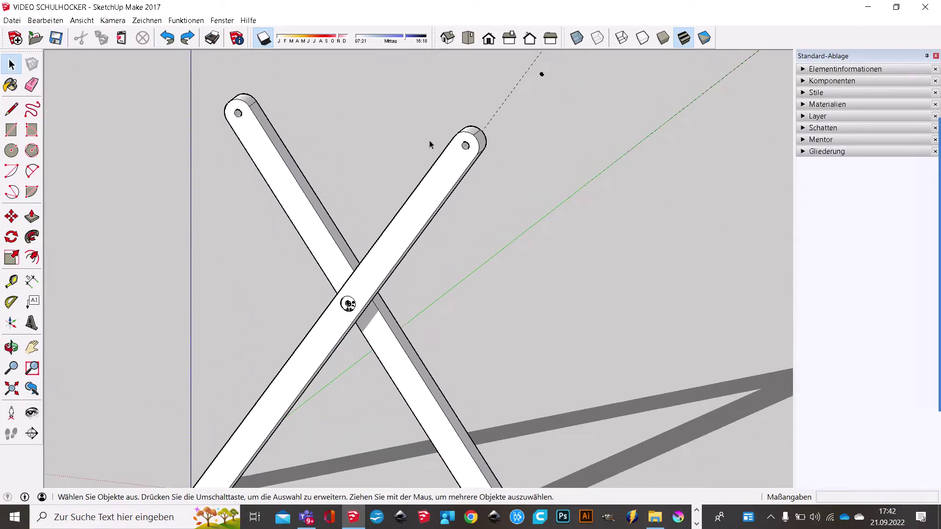
scroll(429, 140, "down", 2)
mouse_move(429, 140)
middle_mouse_down()
mouse_move(508, 372)
mouse_move(544, 384)
mouse_move(685, 368)
middle_mouse_up()
scroll(458, 380, "up", 2)
scroll(685, 367, "up", 2)
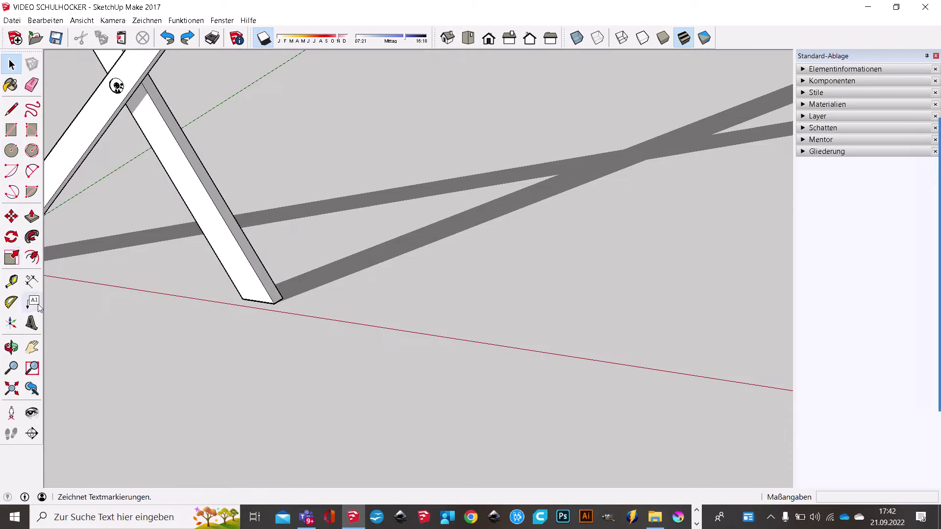
left_click(11, 130)
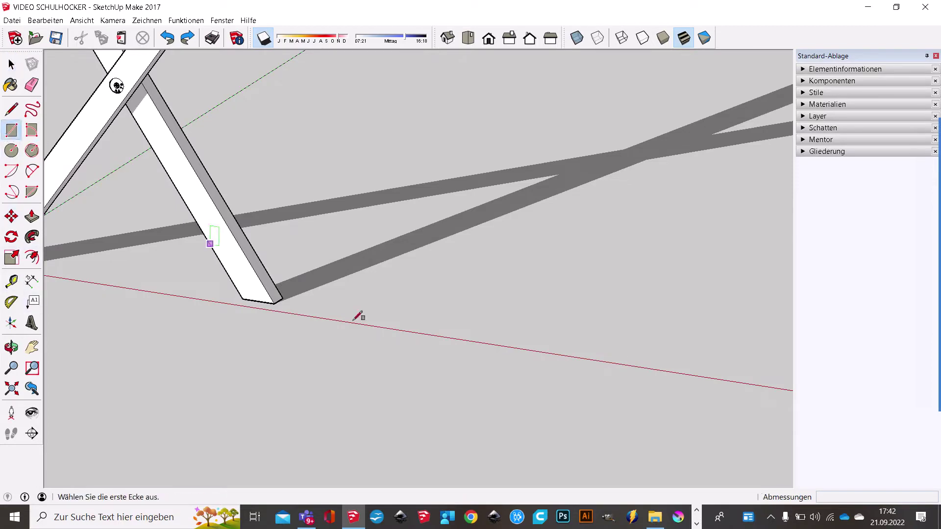
left_click(408, 329)
left_click(741, 304)
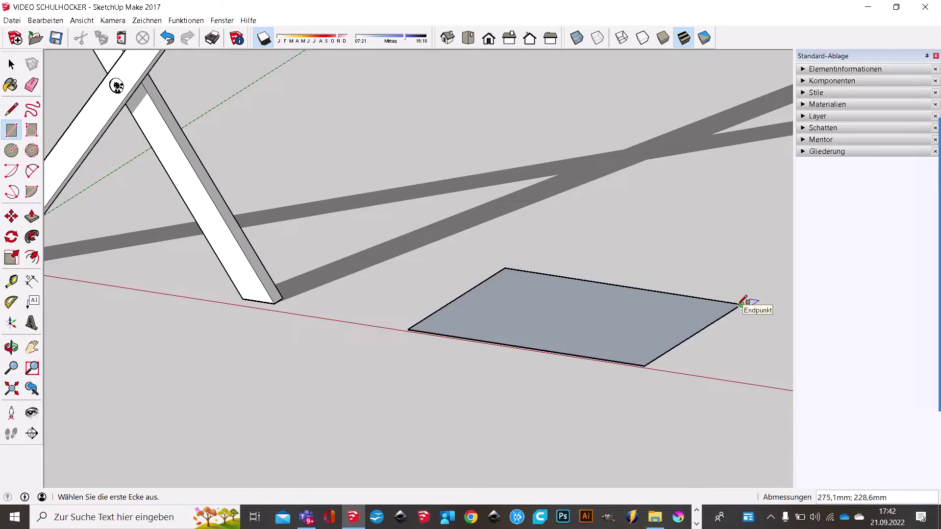
type("290;20")
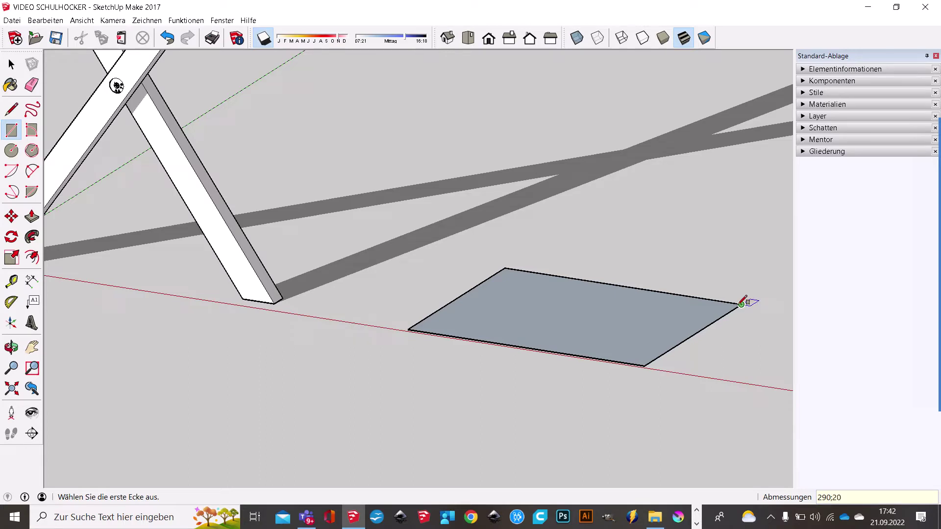
key("Return")
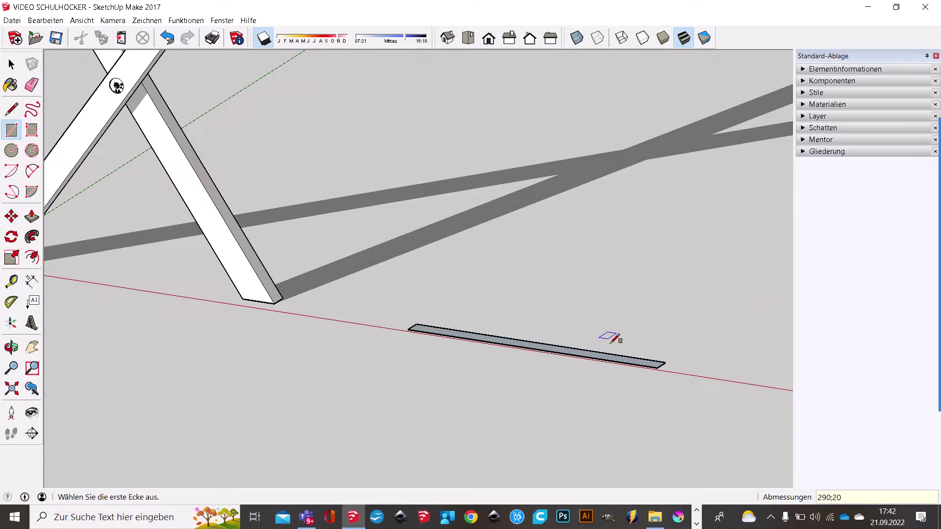
mouse_move(636, 361)
middle_mouse_down()
mouse_move(580, 409)
mouse_move(569, 390)
middle_mouse_up()
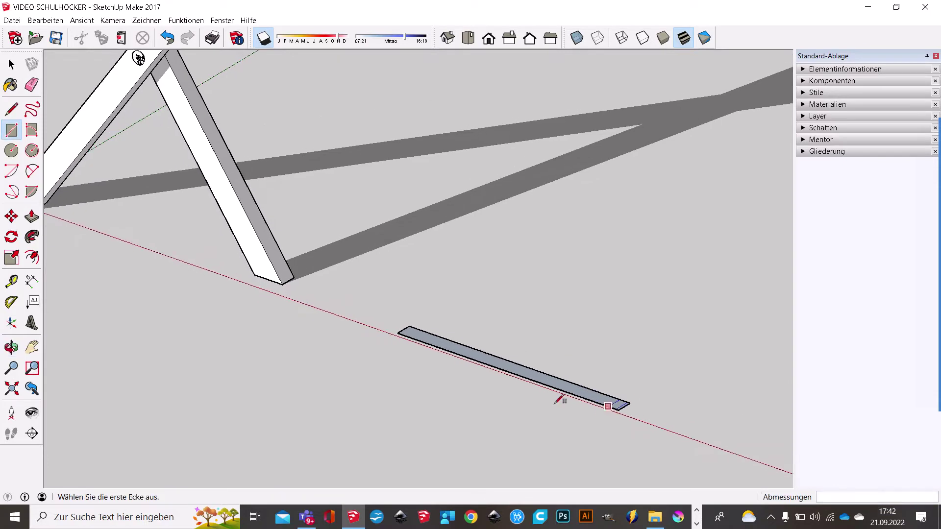
key("space")
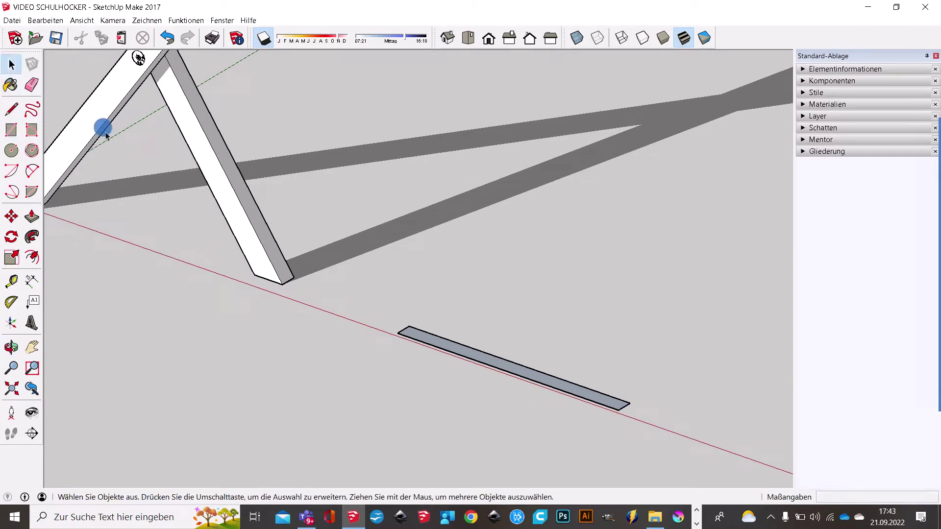
- Push/Pull the strip face up 30 mm into a solid bar
left_click(483, 363)
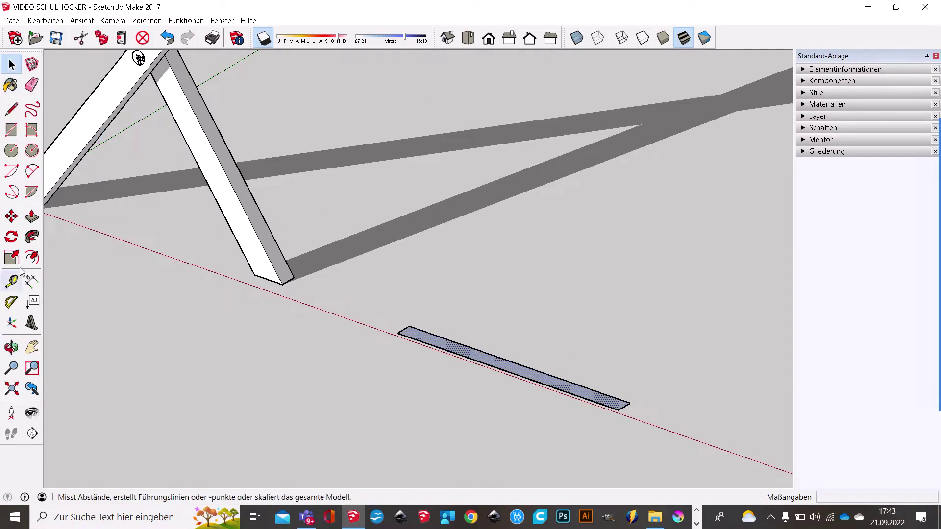
left_click(32, 222)
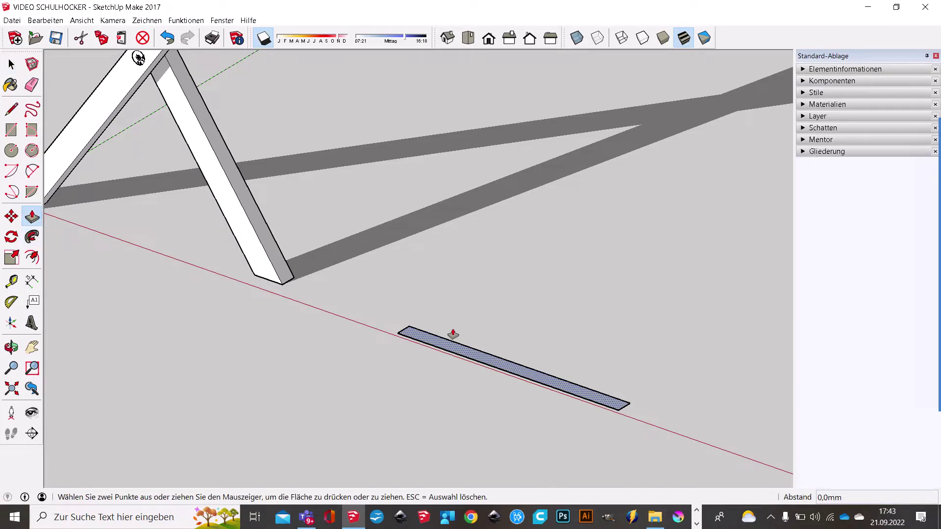
left_click(471, 356)
left_click(470, 343)
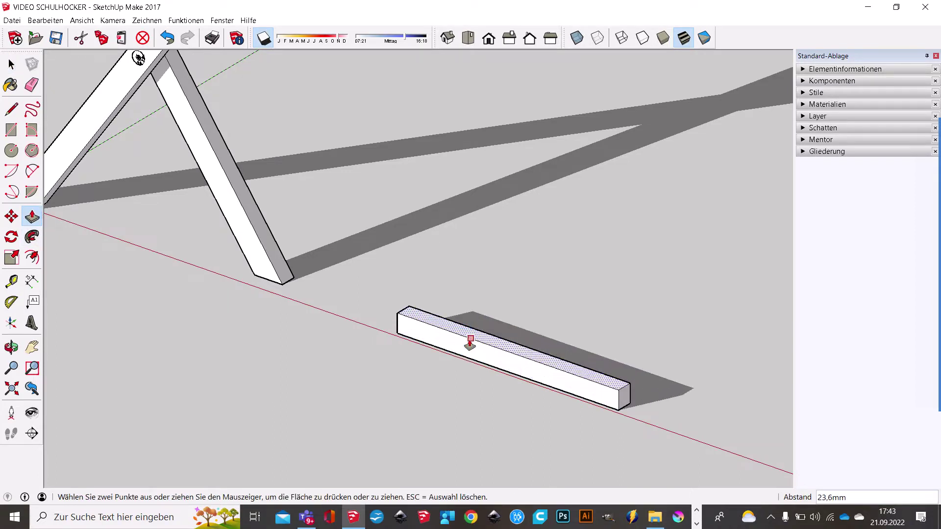
type("30")
key("Return")
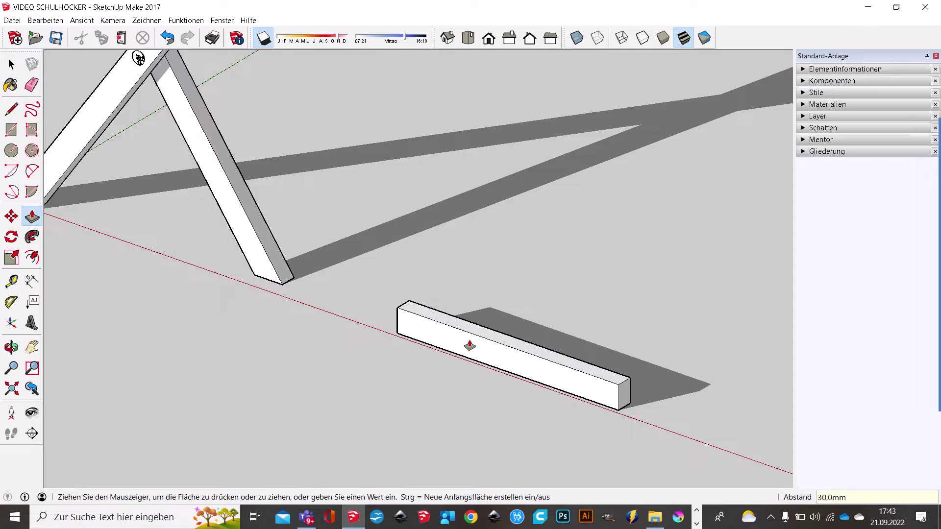
mouse_move(473, 366)
middle_mouse_down()
mouse_move(492, 342)
mouse_move(603, 273)
mouse_move(525, 321)
middle_mouse_up()
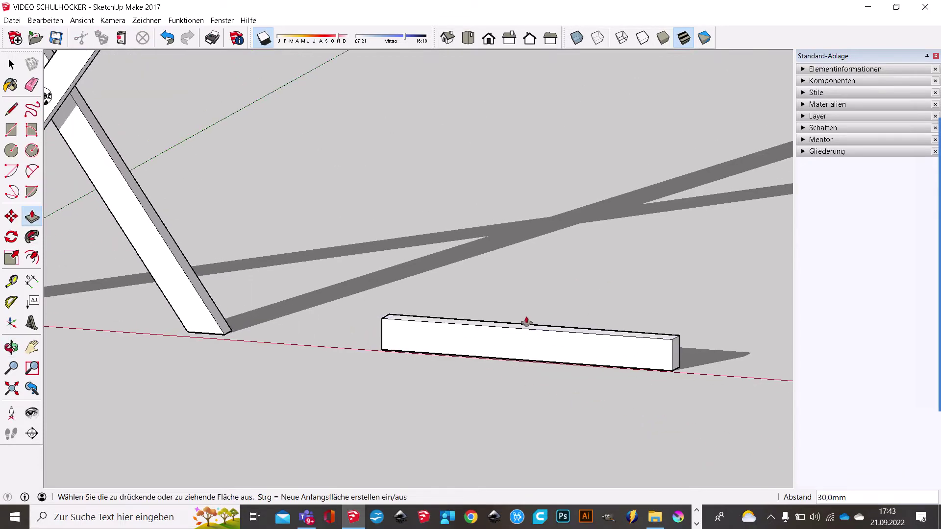
scroll(393, 287, "down", 3)
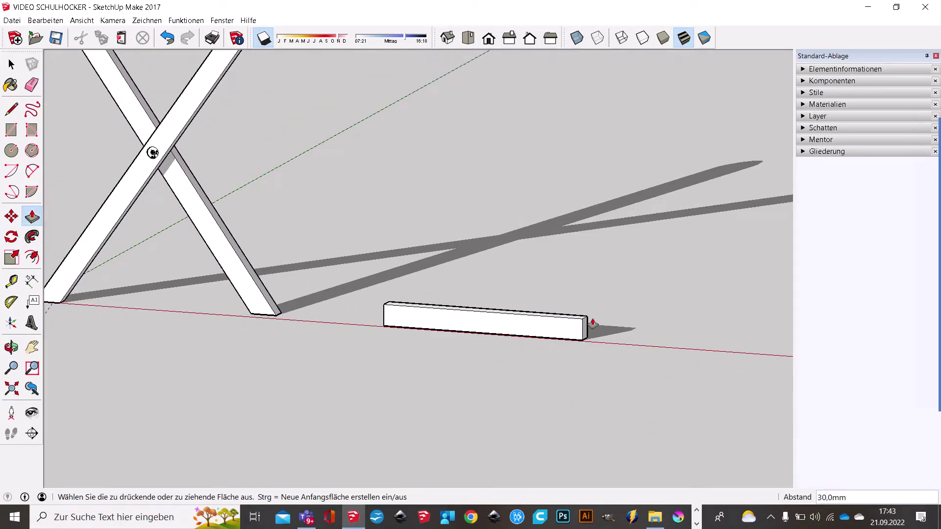
- Place Tape Measure guides along the bar's bottom and 15 mm below its top edge
left_click(10, 282)
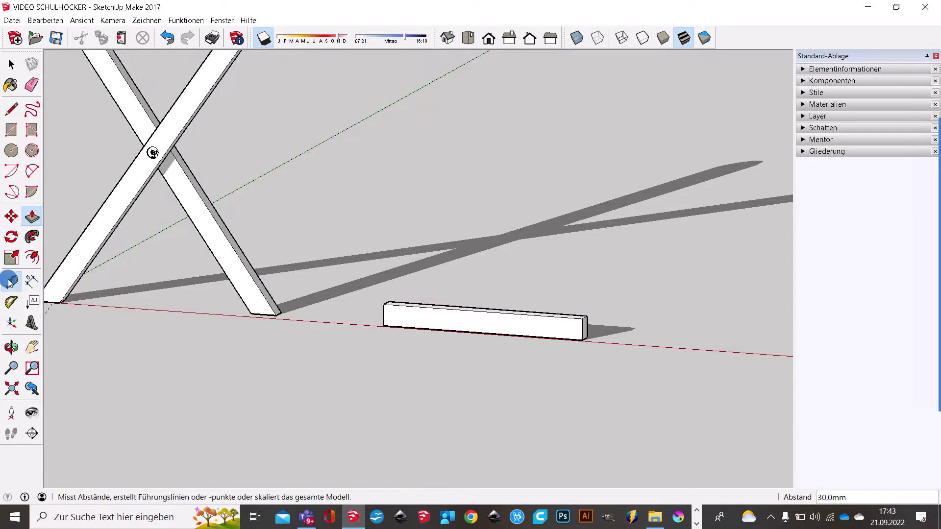
scroll(431, 285, "up", 3)
mouse_move(505, 316)
middle_mouse_down()
mouse_move(460, 374)
mouse_move(483, 386)
middle_mouse_up()
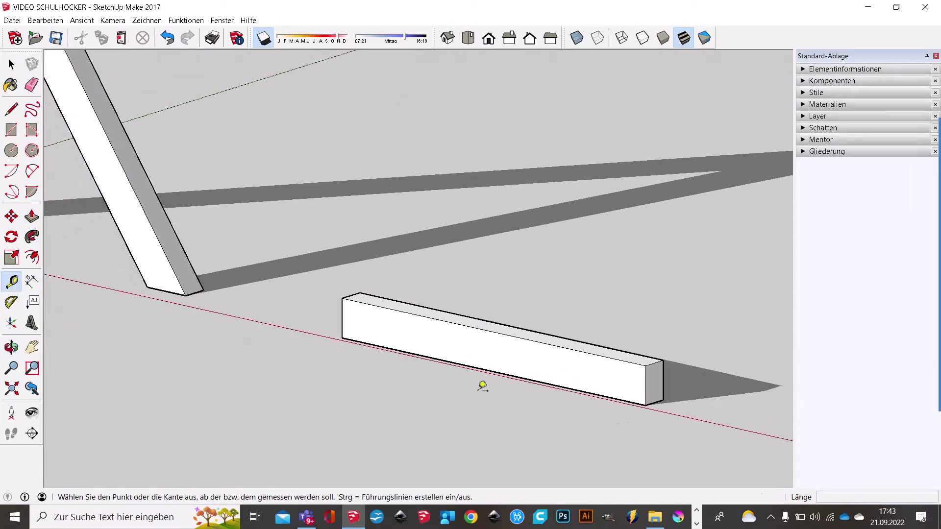
scroll(662, 401, "up", 3)
scroll(619, 383, "up", 2)
left_click(595, 385)
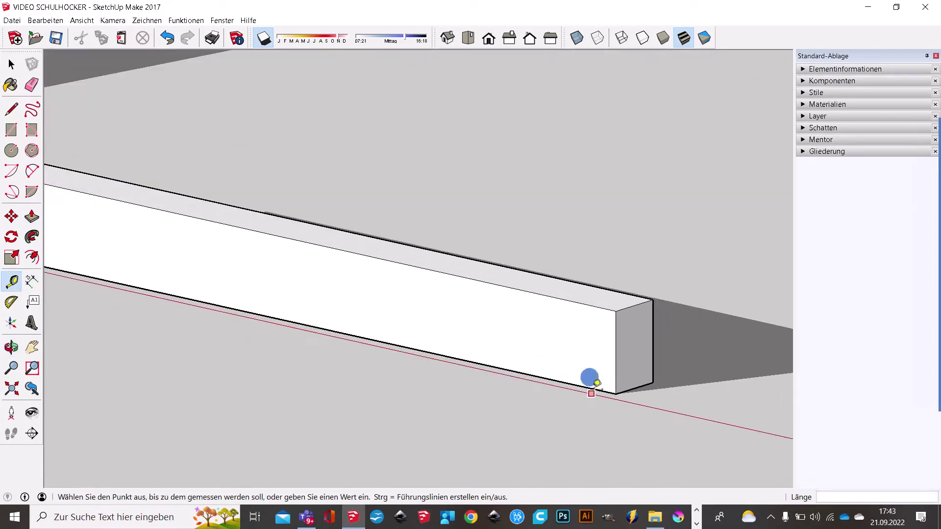
left_click(583, 378)
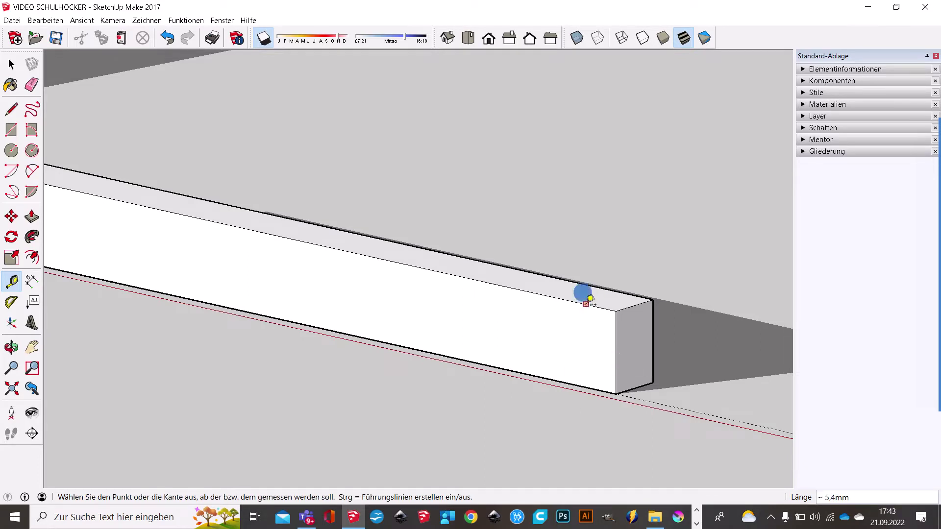
left_click(585, 305)
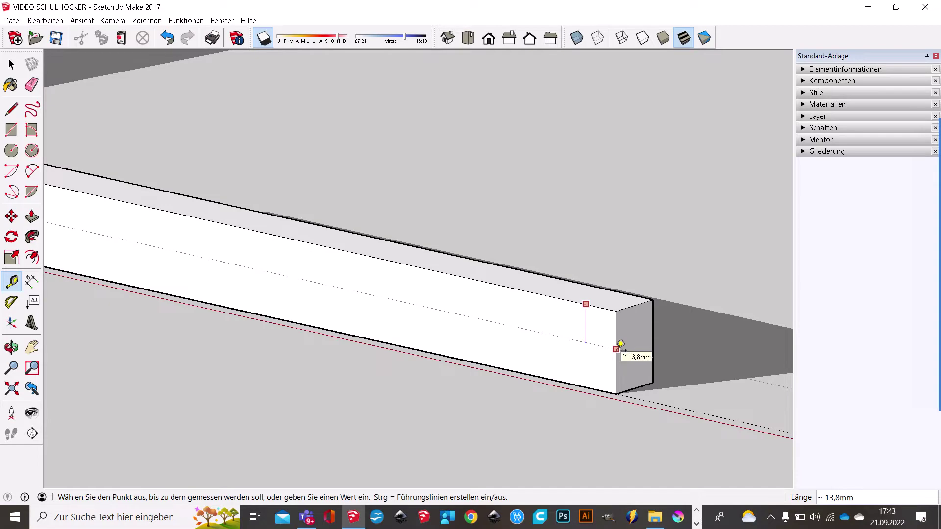
scroll(621, 344, "up", 2)
scroll(622, 344, "up", 3)
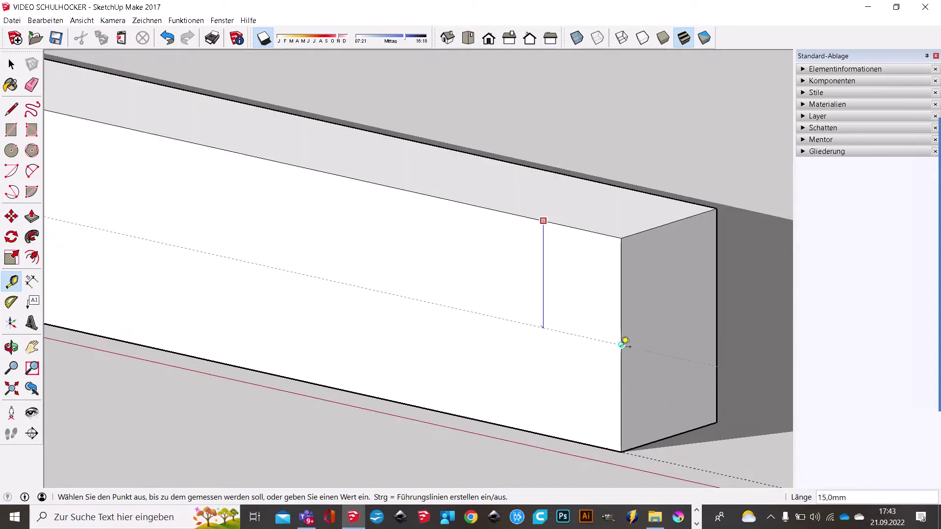
left_click(623, 344)
- Add a guide 15 mm in from the bar's right end
mouse_move(615, 338)
middle_mouse_down()
mouse_move(704, 336)
mouse_move(471, 327)
mouse_move(477, 315)
middle_mouse_up()
scroll(502, 330, "up", 2)
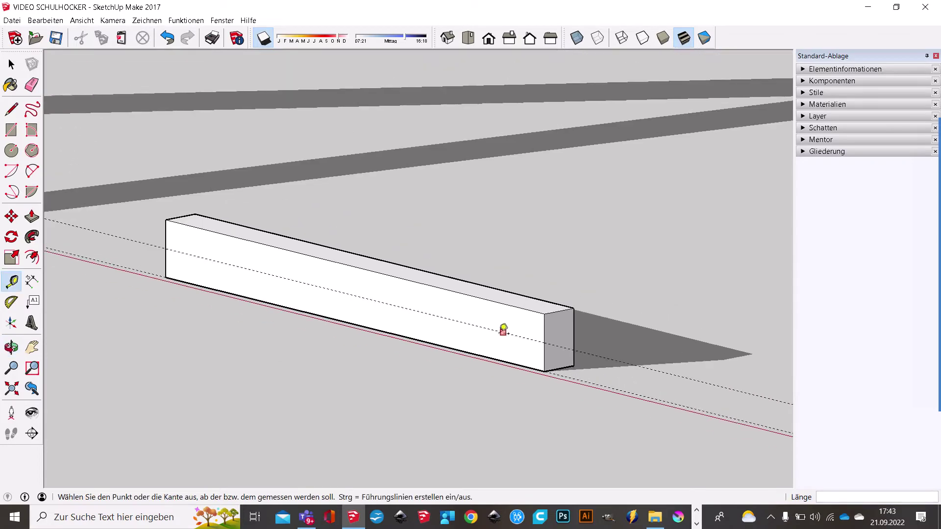
scroll(499, 314, "up", 2)
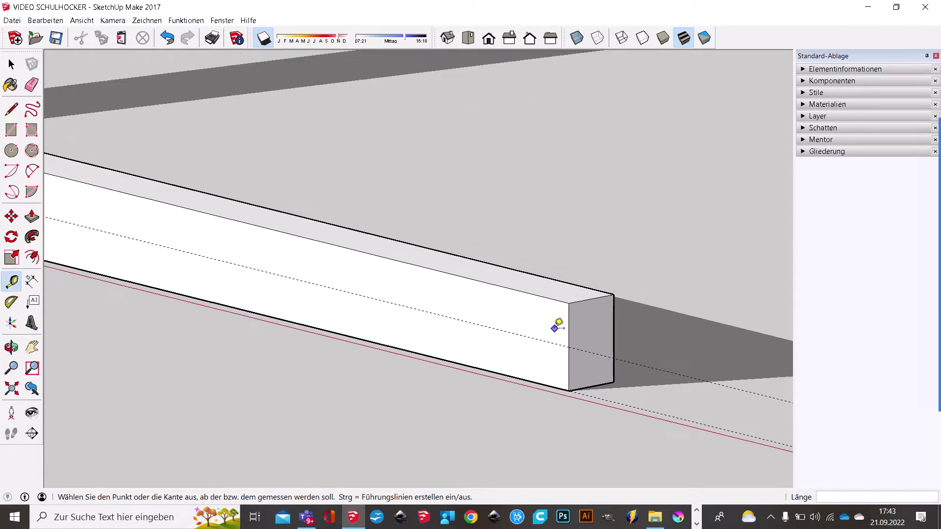
middle_click_drag(559, 326, 567, 320)
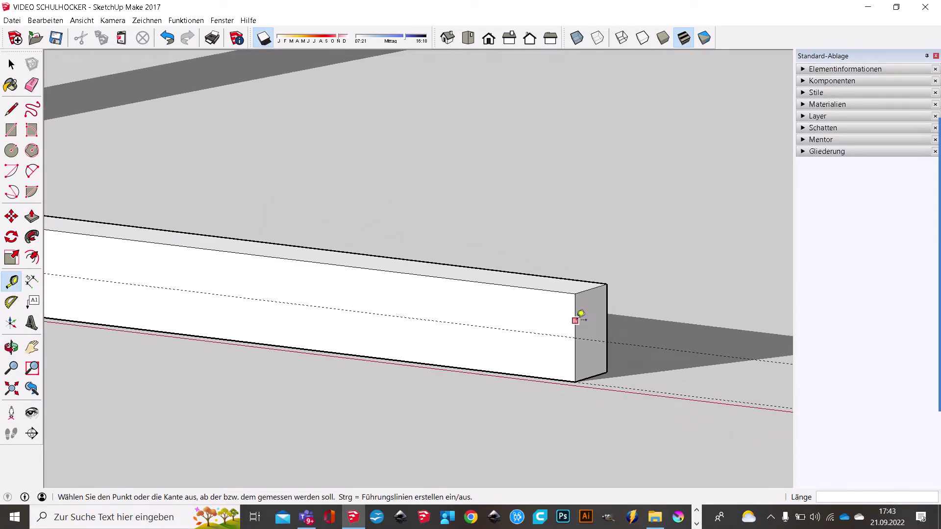
left_click(576, 314)
type("1")
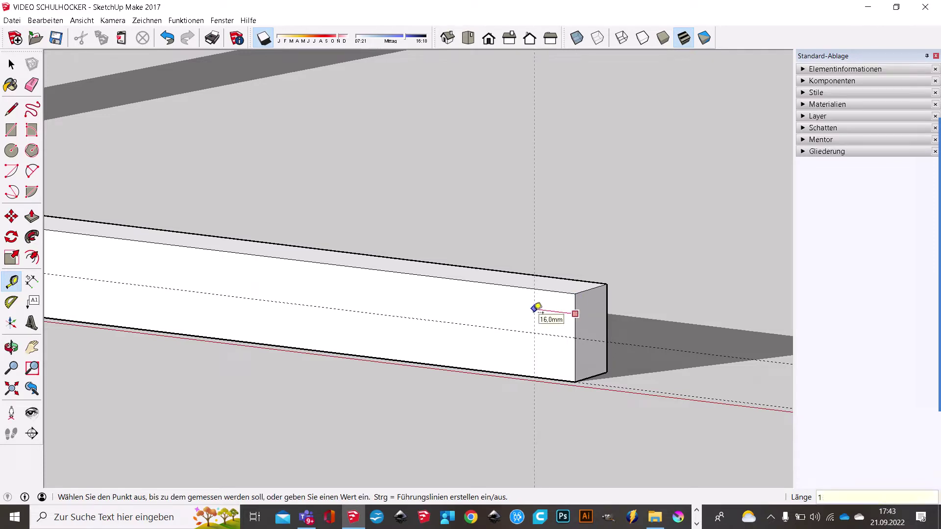
type("5")
key("Return")
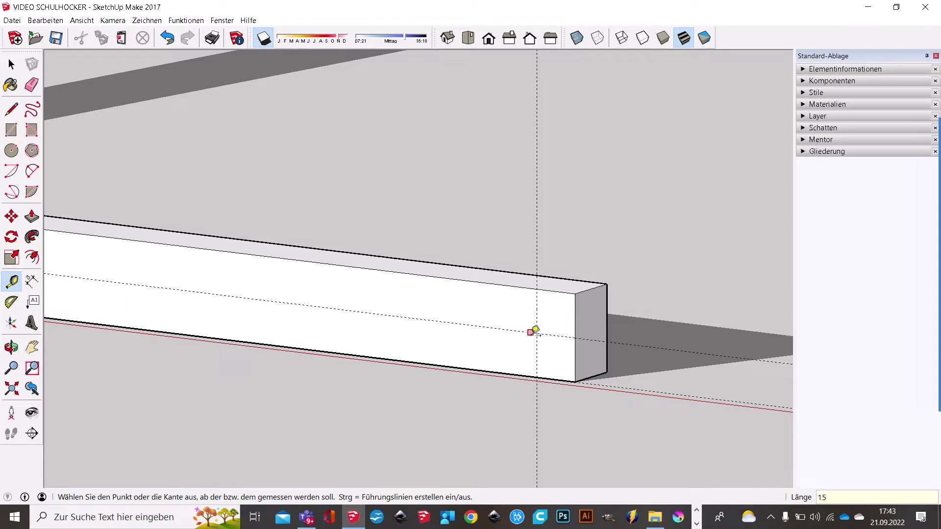
- Draw a 4 mm radius circle centred on the guides' intersection
left_click(11, 152)
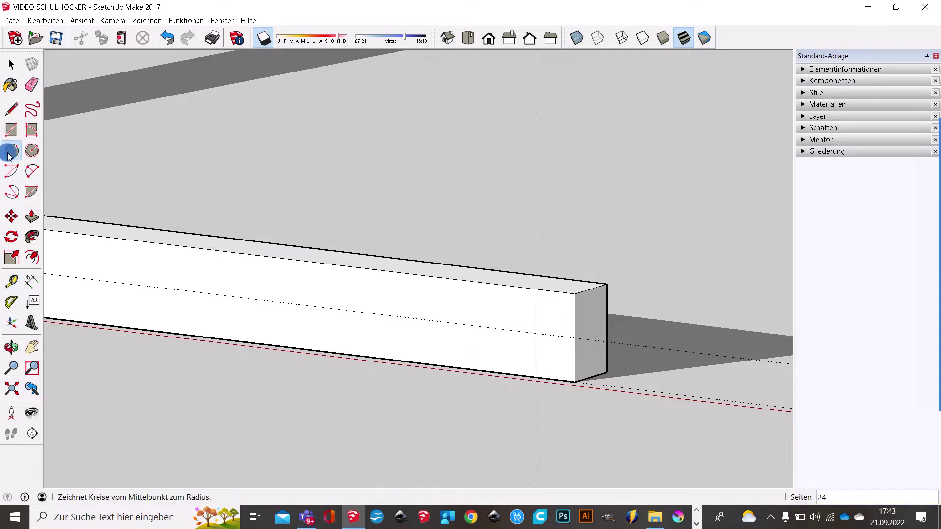
left_click(537, 333)
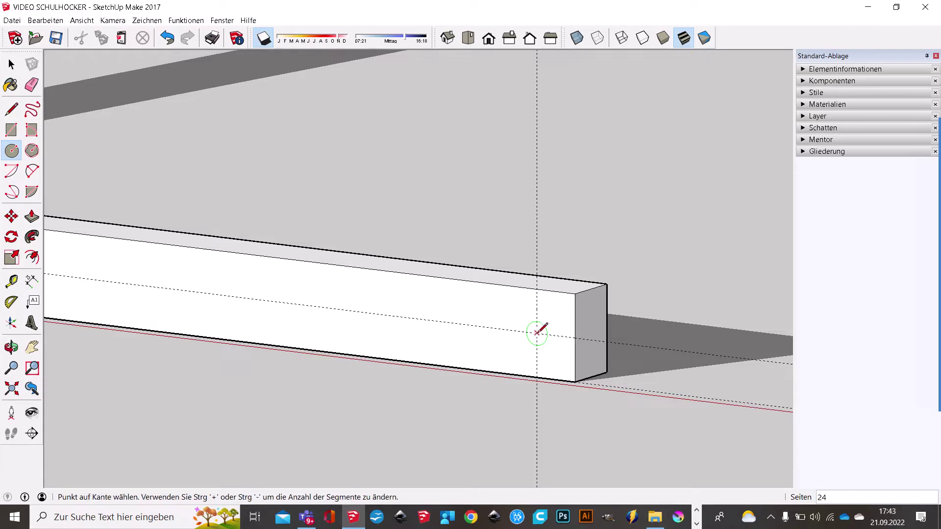
left_click(561, 315)
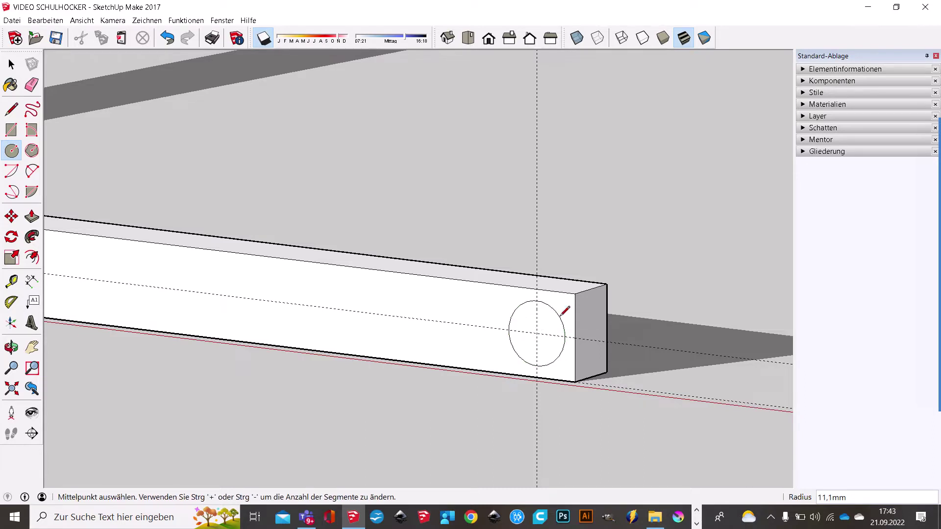
type("4")
key("Return")
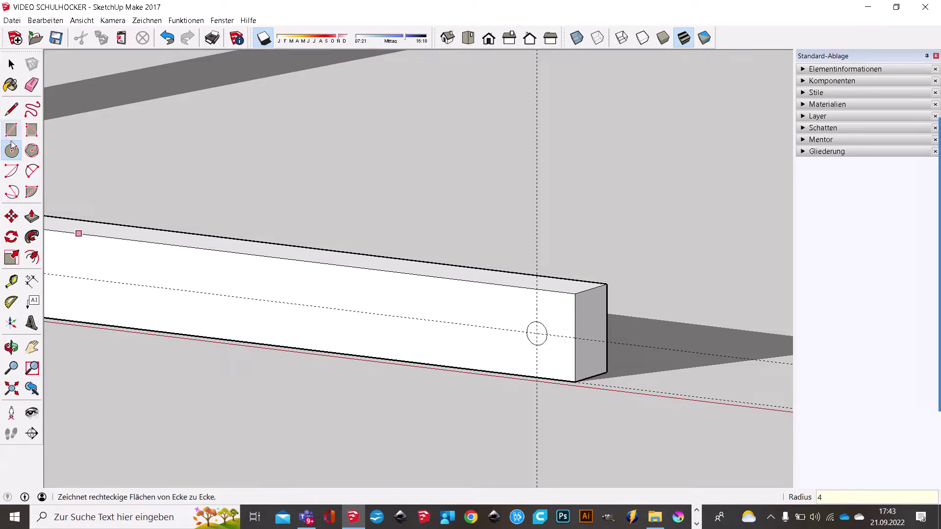
- Push the circle 20 mm into the bar to form the bolt hole
left_click(31, 216)
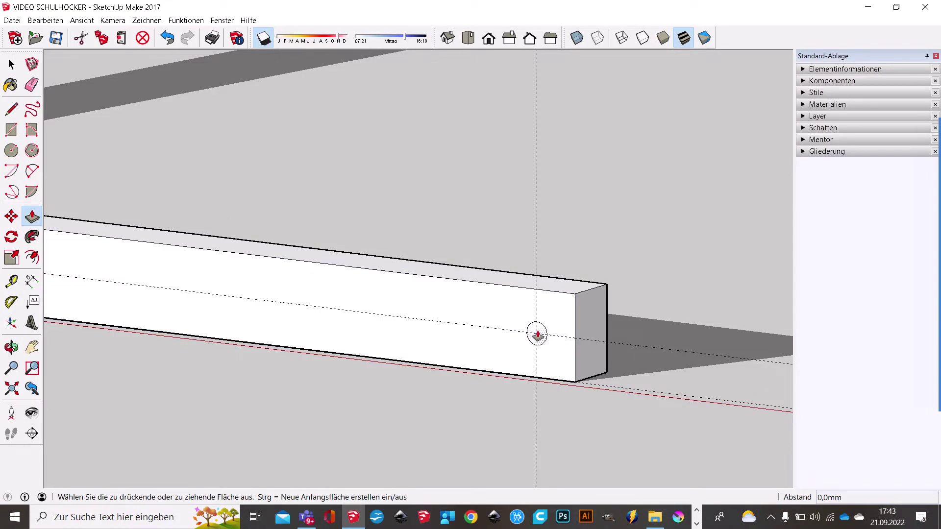
mouse_move(538, 334)
left_mouse_down()
mouse_move(604, 283)
mouse_move(608, 304)
left_mouse_up()
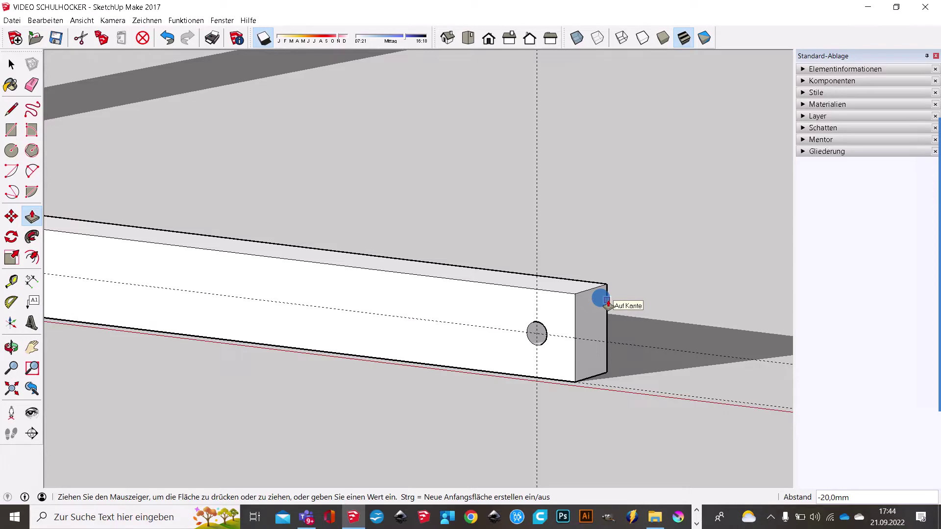
mouse_move(607, 304)
left_mouse_down()
mouse_move(542, 332)
mouse_move(566, 332)
left_mouse_up()
type("20")
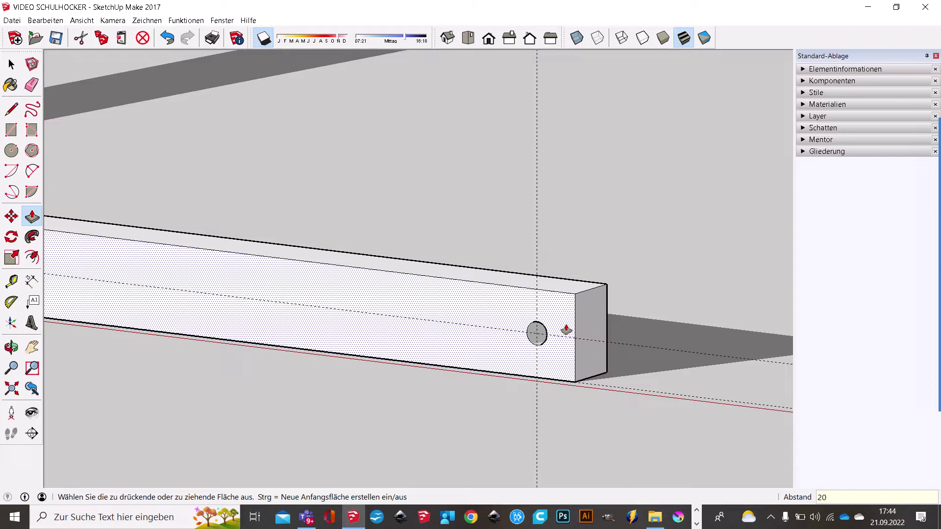
key("Return")
mouse_move(496, 329)
middle_mouse_down()
mouse_move(613, 260)
mouse_move(643, 284)
middle_mouse_up()
scroll(585, 295, "down", 3)
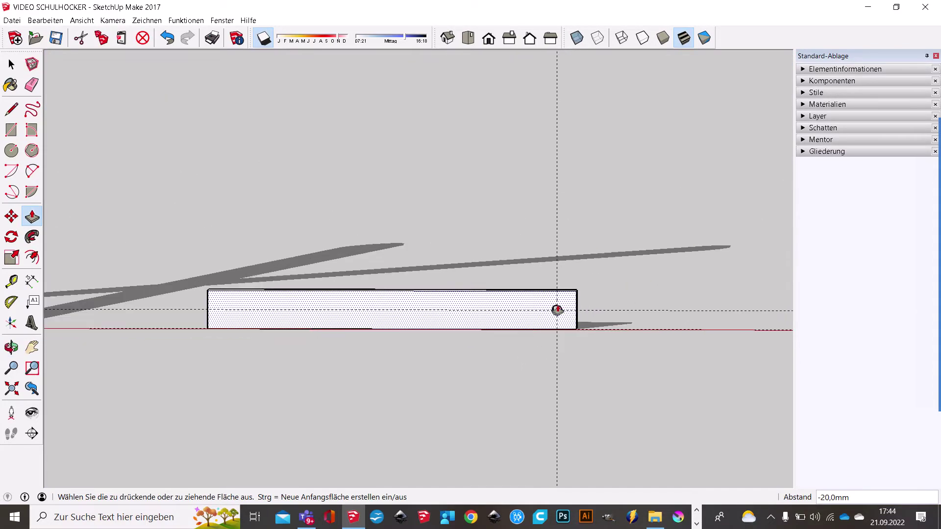
mouse_move(585, 294)
middle_mouse_down()
mouse_move(530, 300)
mouse_move(433, 280)
mouse_move(419, 300)
mouse_move(265, 110)
middle_mouse_up()
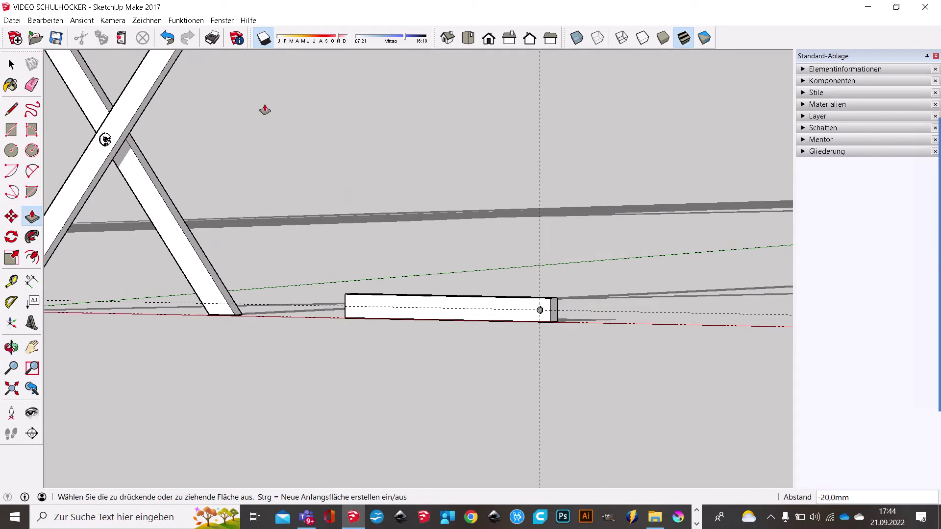
- Switch the camera to Perspektive projection
left_click(117, 21)
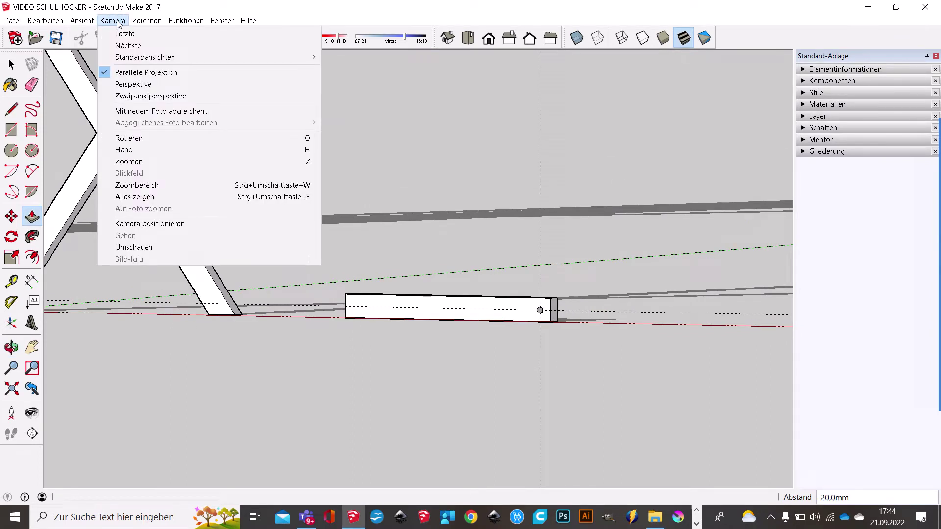
left_click(133, 85)
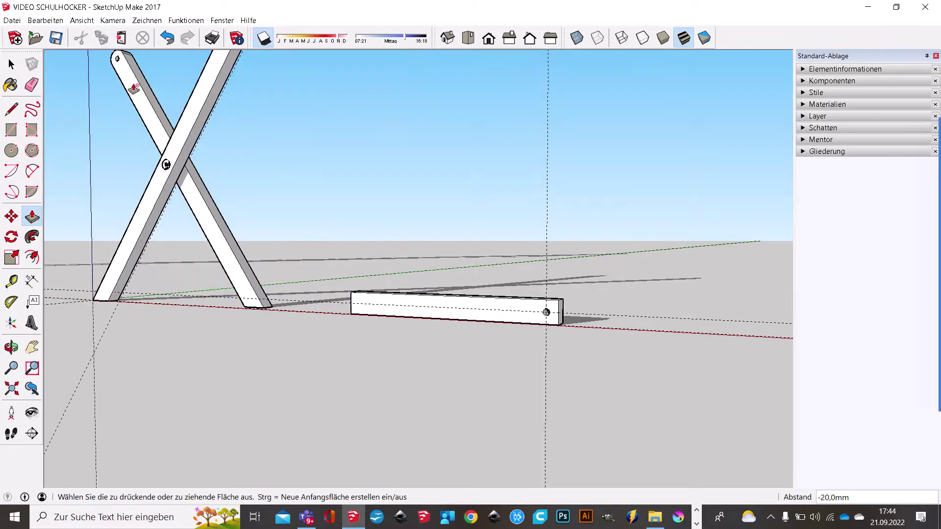
scroll(558, 292, "up", 4)
scroll(559, 298, "down", 2)
mouse_move(559, 299)
middle_mouse_down()
mouse_move(546, 311)
mouse_move(412, 82)
middle_mouse_up()
- Turn off the model's shadows and bring the crossed legs into view
left_click(264, 38)
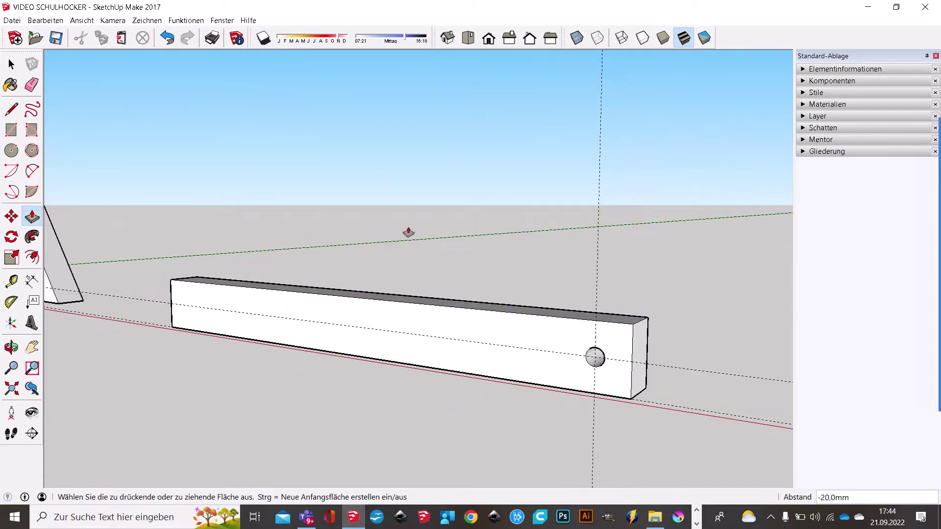
scroll(449, 279, "down", 3)
middle_click_drag(449, 279, 424, 293)
scroll(424, 293, "down", 3)
scroll(450, 286, "up", 3)
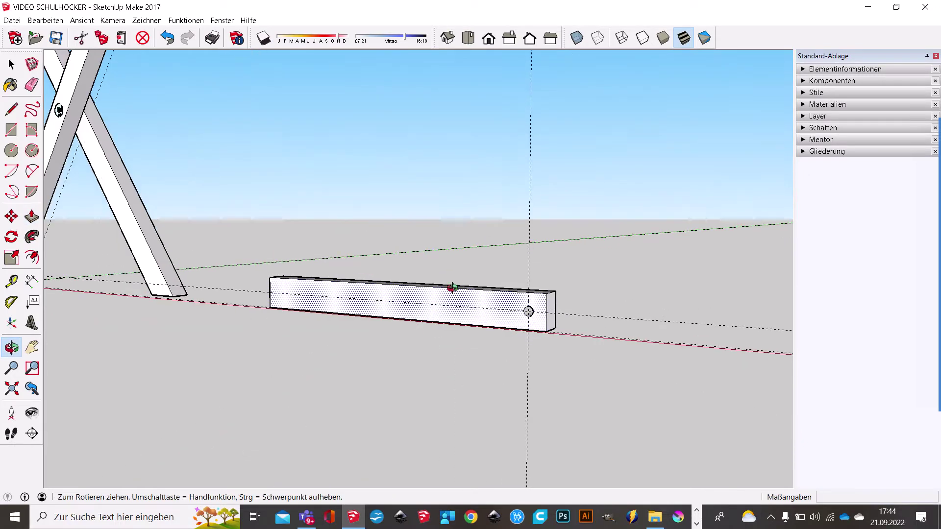
scroll(331, 294, "up", 2)
key("p")
mouse_move(364, 295)
middle_mouse_down()
mouse_move(420, 300)
mouse_move(332, 300)
mouse_move(305, 290)
mouse_move(389, 298)
mouse_move(413, 288)
mouse_move(237, 283)
mouse_move(338, 298)
middle_mouse_up()
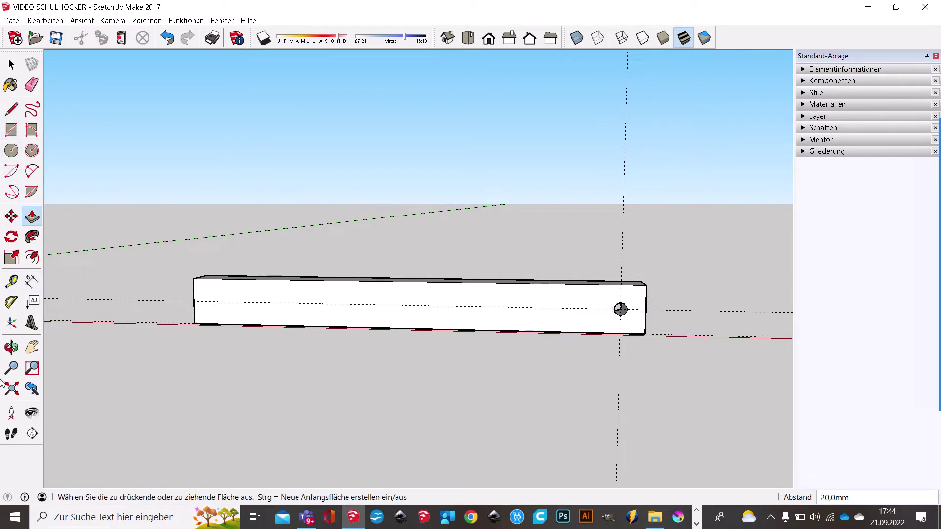
- Place a guide 15 mm in from the beam's left end
left_click(12, 281)
scroll(220, 314, "up", 2)
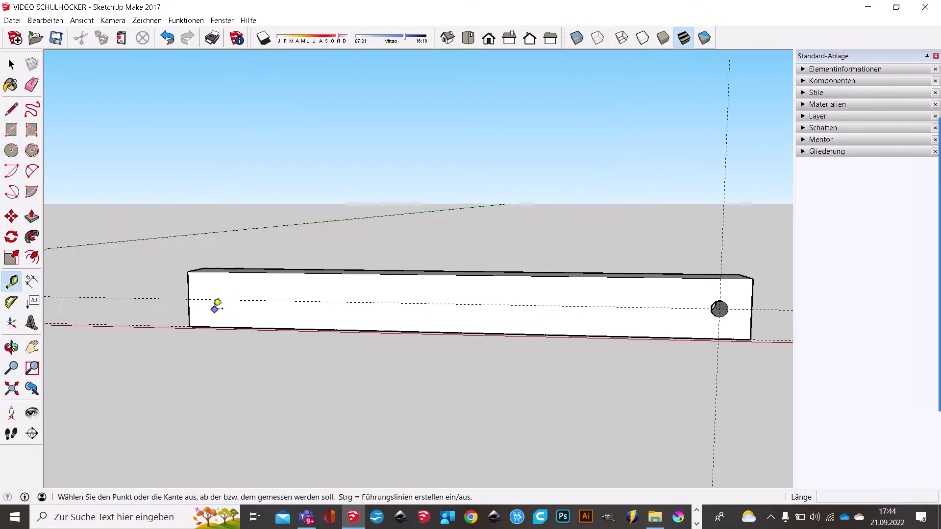
scroll(214, 307, "up", 3)
left_click(178, 279)
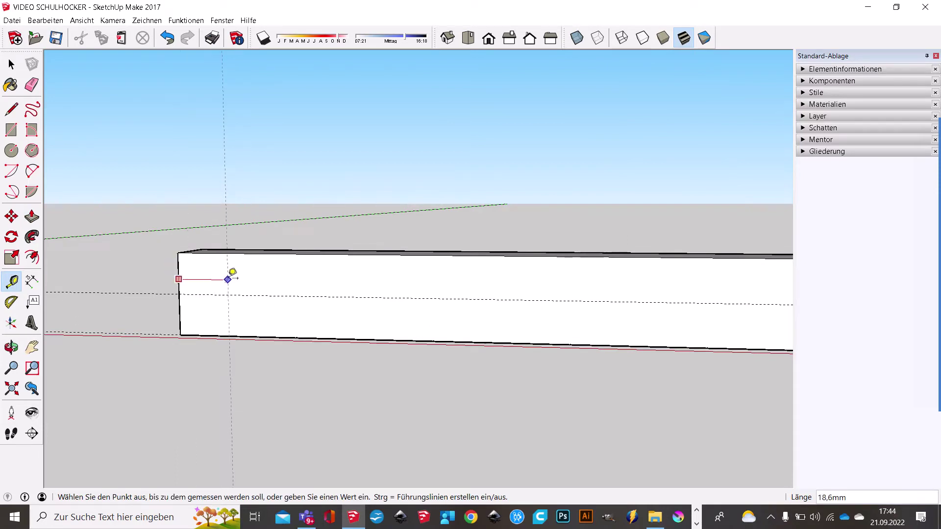
left_click(228, 279)
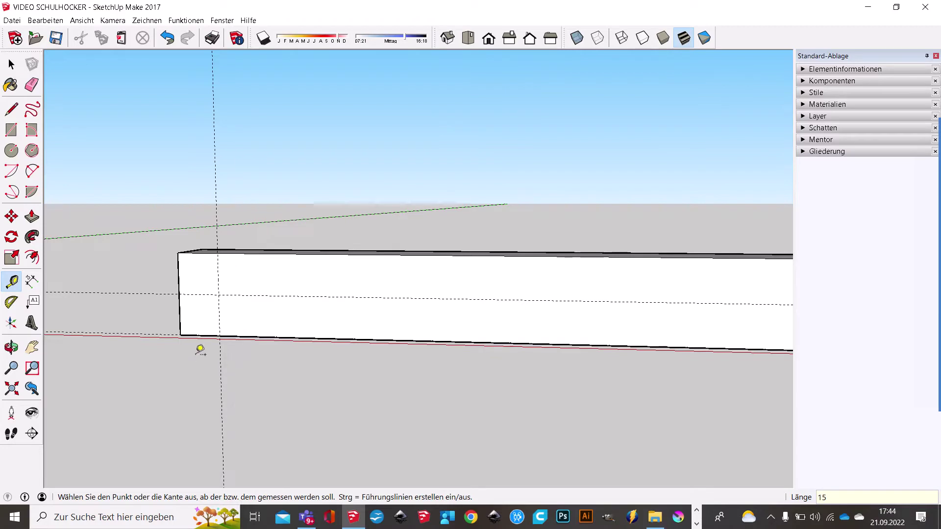
mouse_move(200, 350)
middle_mouse_down()
mouse_move(292, 353)
mouse_move(178, 332)
middle_mouse_up()
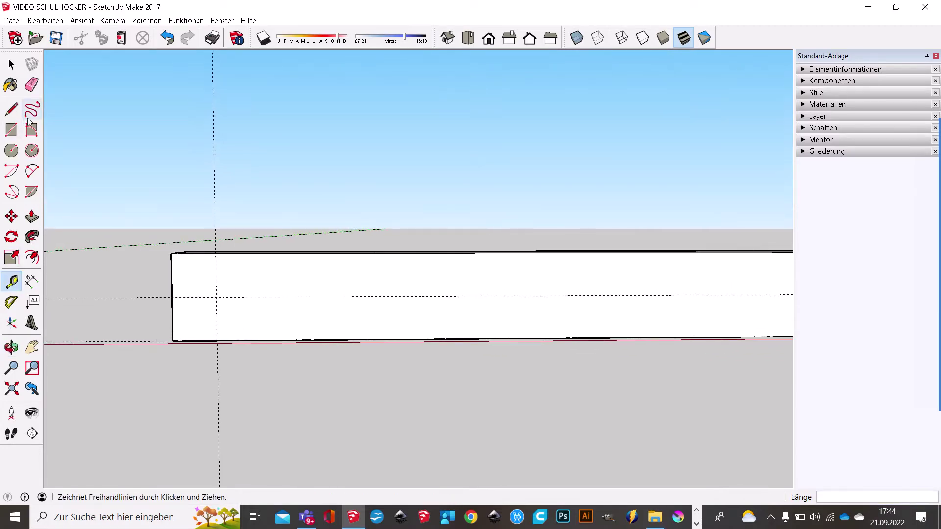
- Draw a 15 mm arc from the left end edge to the guide, rounding the lower corner
left_click(35, 175)
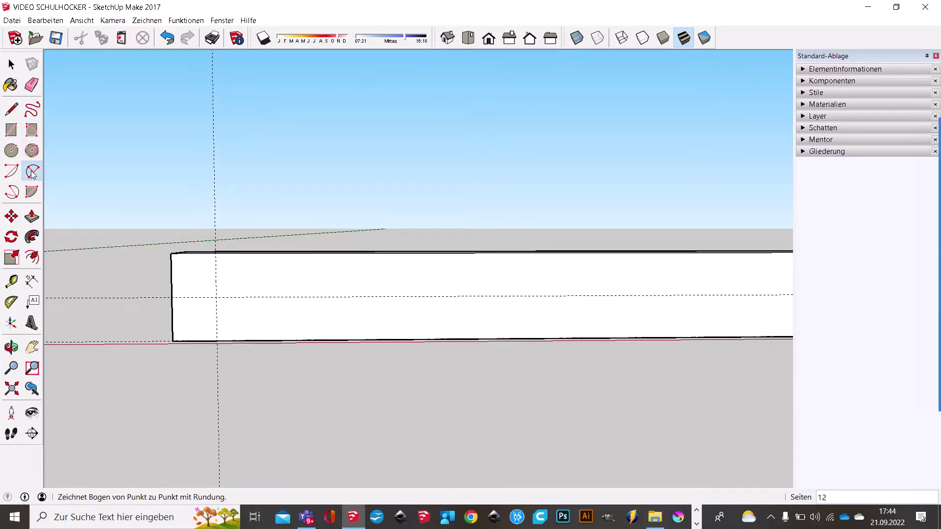
left_click(172, 297)
left_click(217, 340)
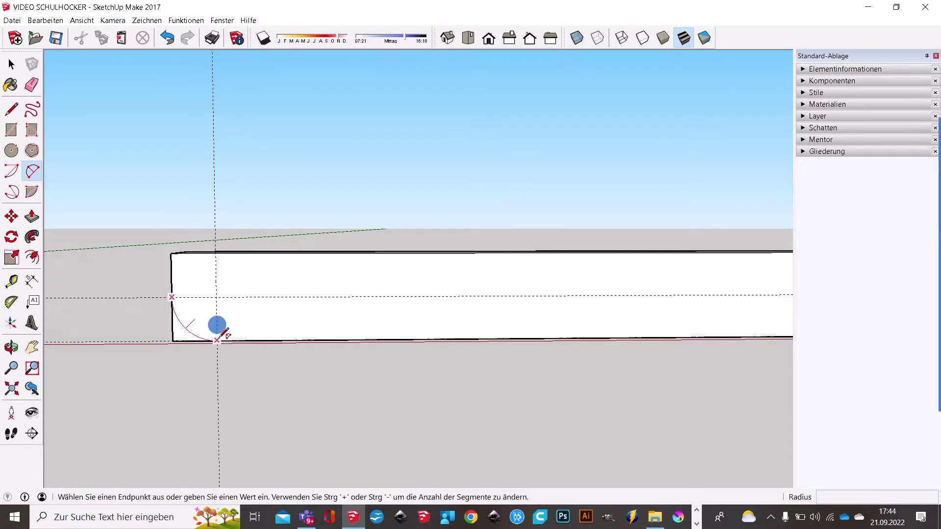
left_click(178, 320)
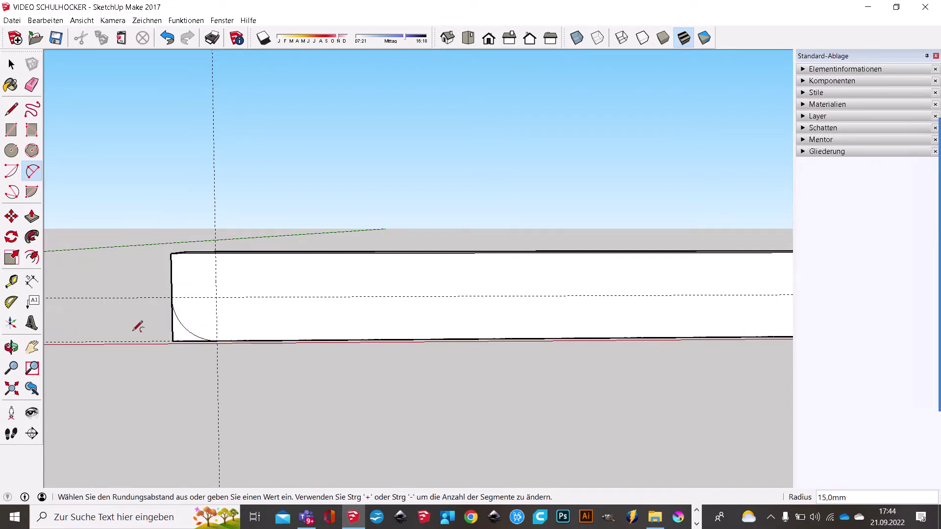
scroll(268, 347, "down", 2)
scroll(225, 336, "down", 2)
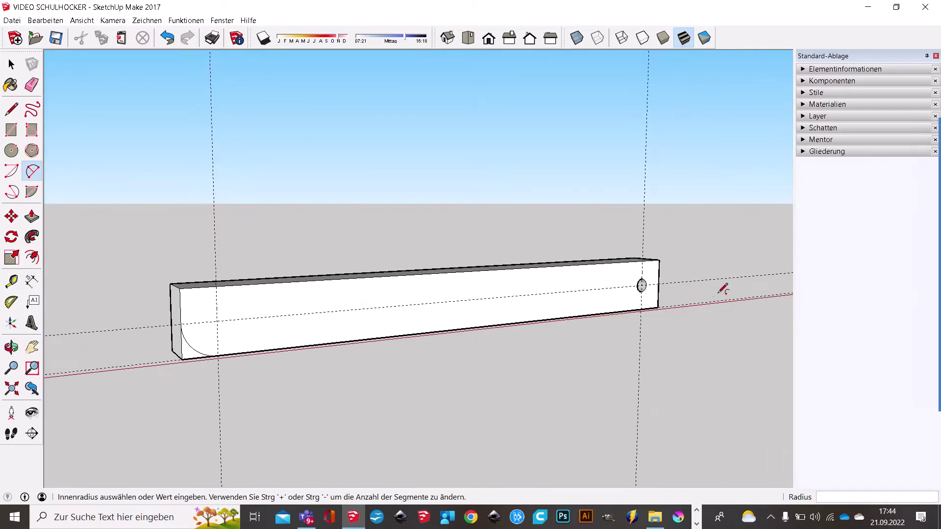
- Draw a 15 mm 2-Point Arc across the lower-right corner below the bolt hole
scroll(665, 293, "up", 3)
middle_click_drag(655, 282, 408, 298)
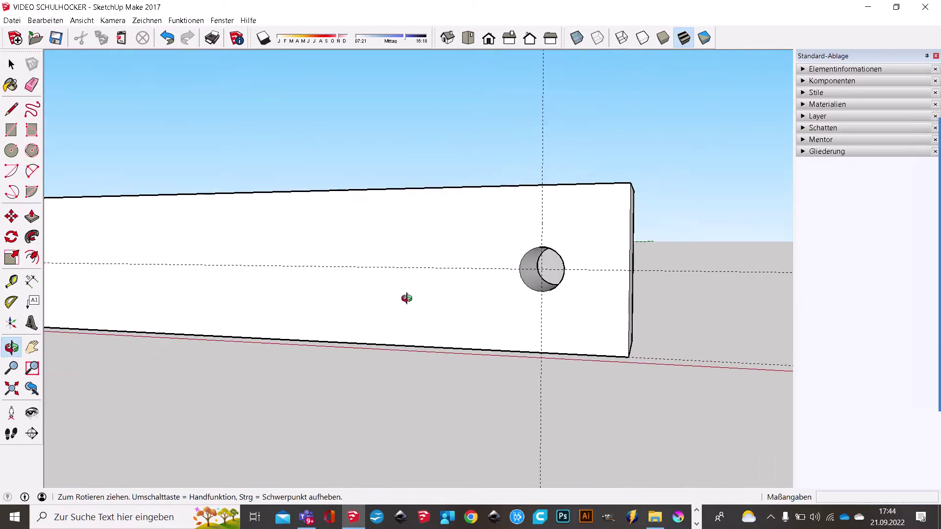
left_click(631, 270)
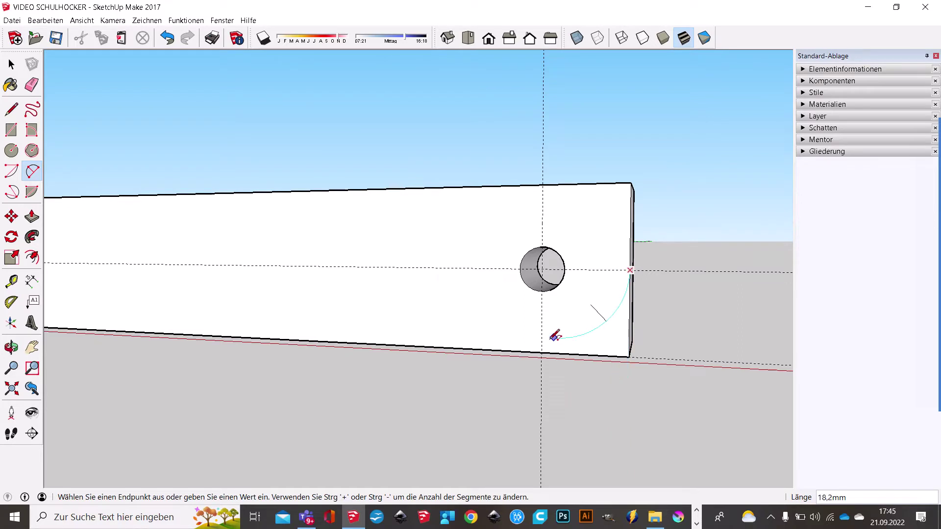
left_click(550, 353)
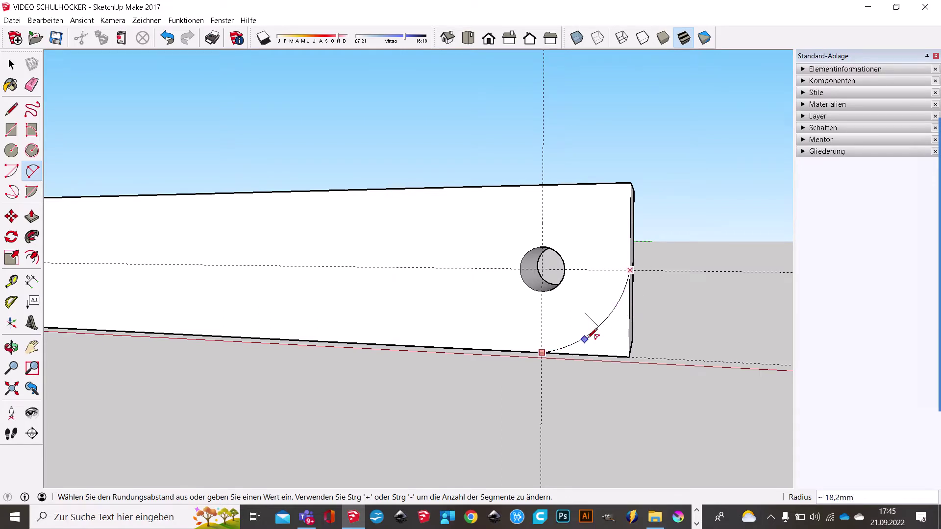
scroll(591, 328, "up", 2)
left_click(612, 319)
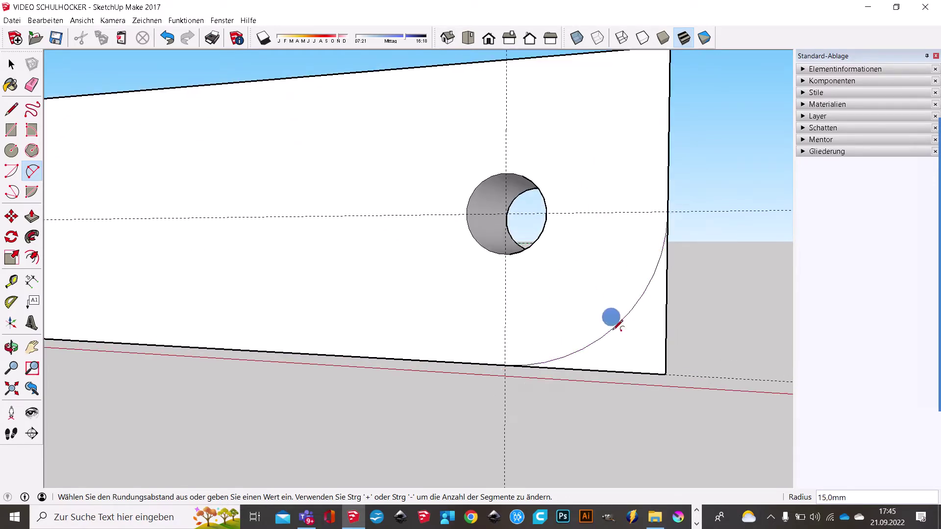
mouse_move(582, 332)
middle_mouse_down()
mouse_move(425, 359)
mouse_move(329, 362)
mouse_move(349, 372)
mouse_move(403, 340)
middle_mouse_up()
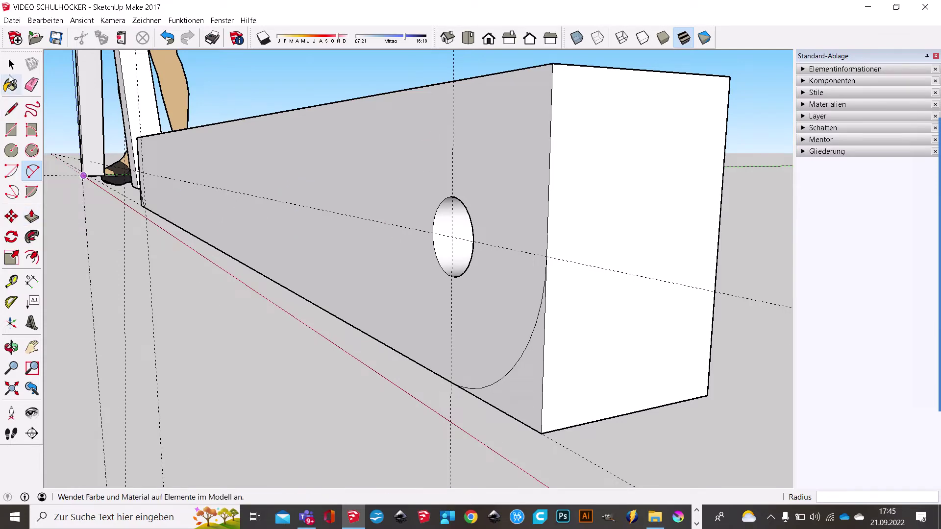
- Select the lower-right corner face outside the arc and push it 20 mm away
left_click(11, 64)
left_click(498, 344)
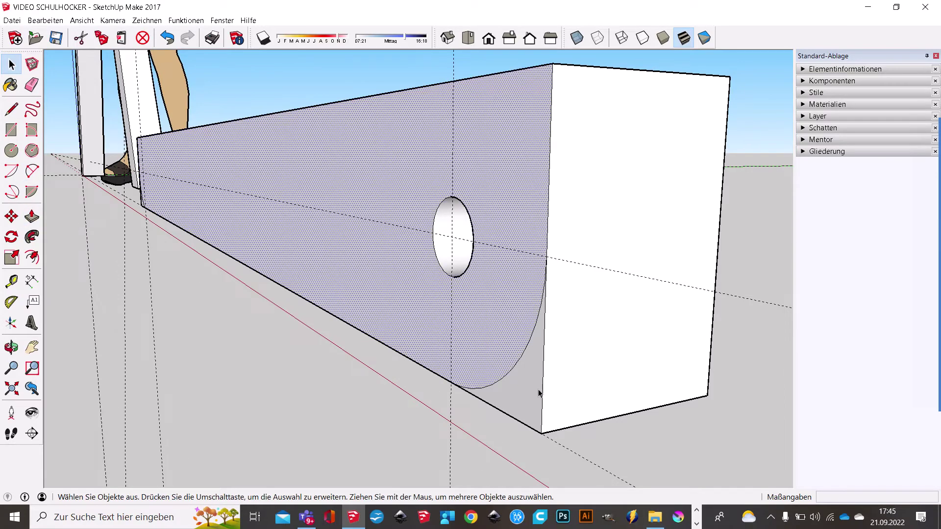
left_click(523, 392)
left_click(500, 371)
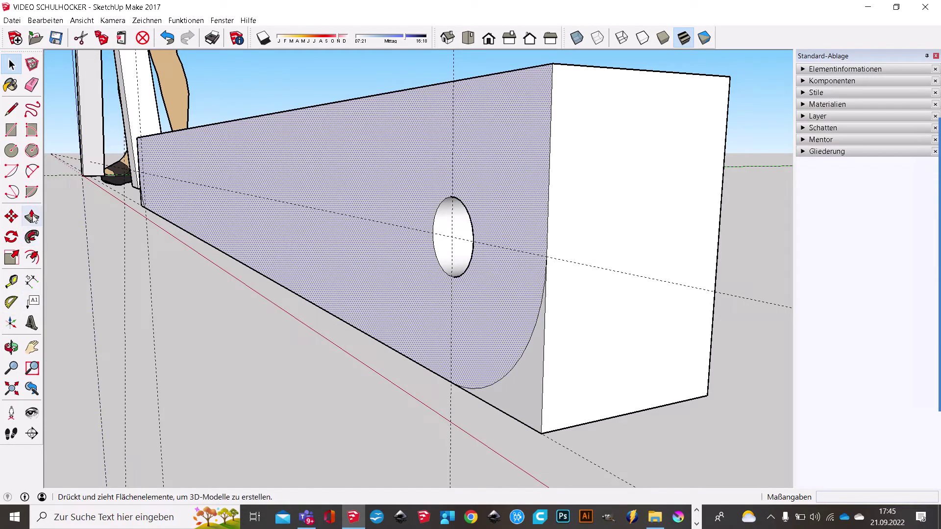
left_click(523, 400)
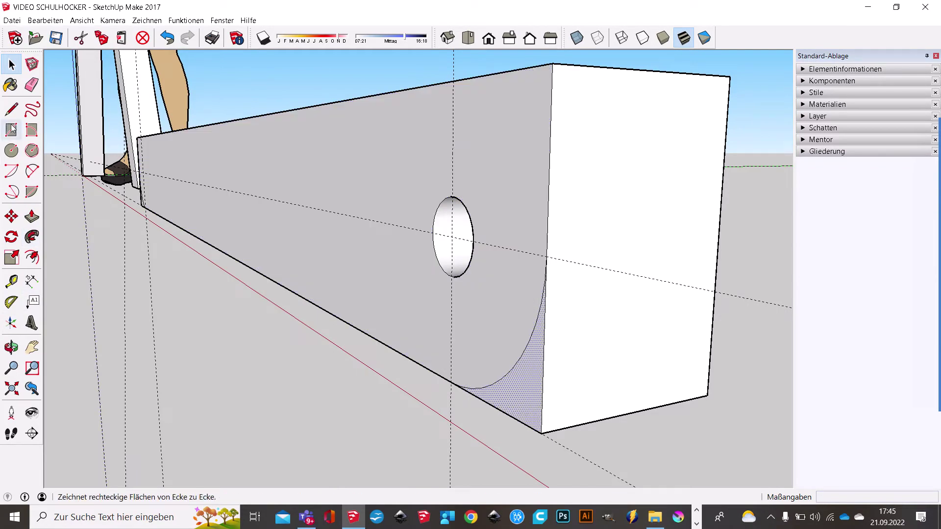
left_click(40, 221)
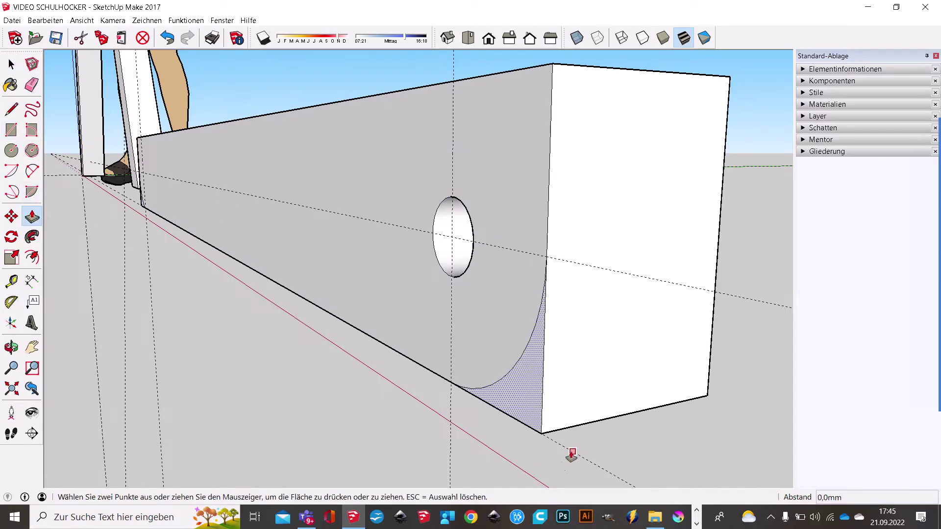
left_click_drag(524, 415, 663, 412)
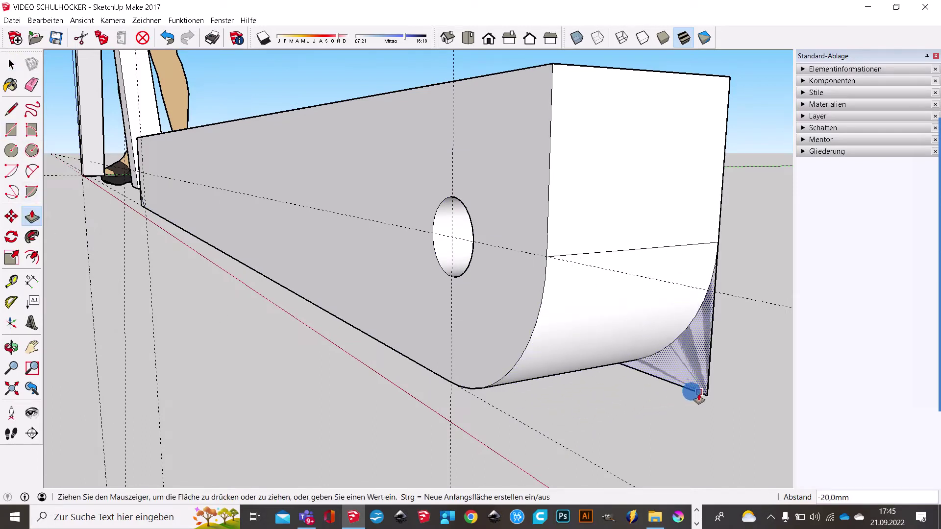
scroll(490, 333, "down", 5)
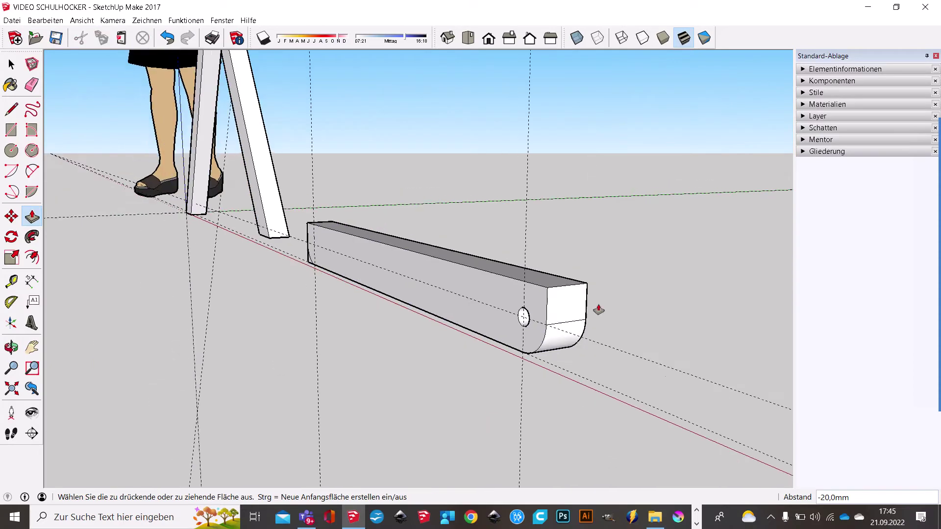
- Push away the lower-left corner face so both ends of the bar are rounded
mouse_move(599, 311)
middle_mouse_down()
mouse_move(372, 269)
mouse_move(459, 275)
mouse_move(393, 294)
middle_mouse_up()
scroll(370, 274, "up", 4)
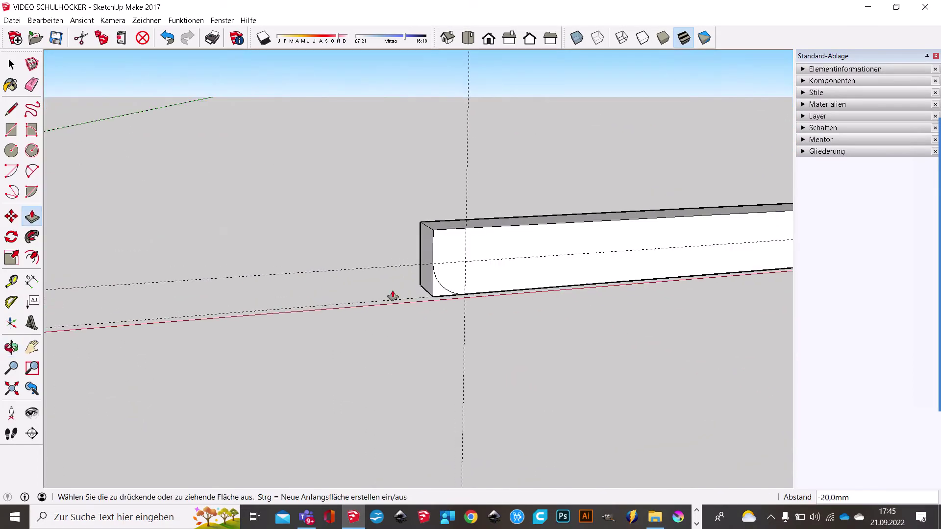
scroll(420, 277, "up", 2)
scroll(420, 275, "up", 2)
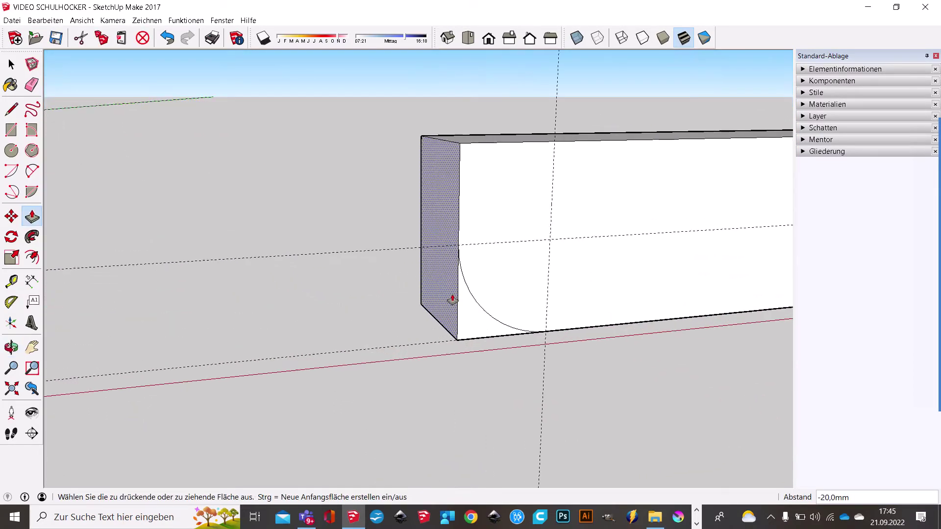
double_click(473, 319)
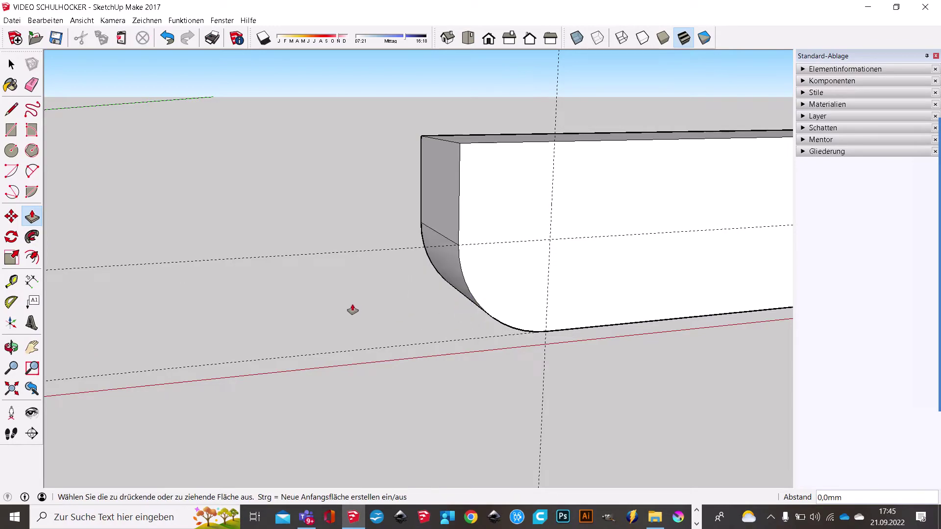
mouse_move(641, 336)
middle_mouse_down()
mouse_move(438, 258)
mouse_move(536, 252)
mouse_move(58, 251)
mouse_move(210, 283)
mouse_move(169, 315)
mouse_move(426, 266)
mouse_move(490, 269)
middle_mouse_up()
scroll(510, 292, "down", 3)
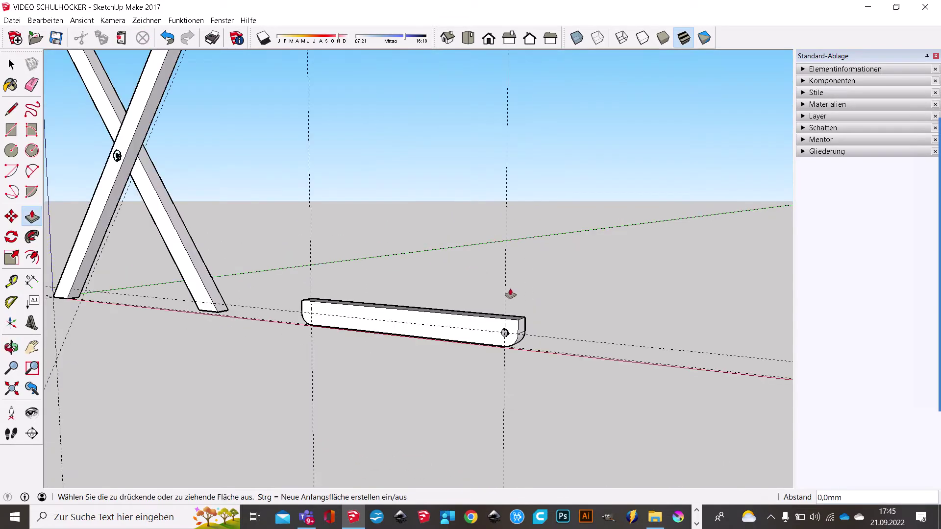
scroll(507, 301, "down", 2)
- Zoom to the crossbar's rounded end and select the whole bolt-hole circle
scroll(510, 314, "up", 2)
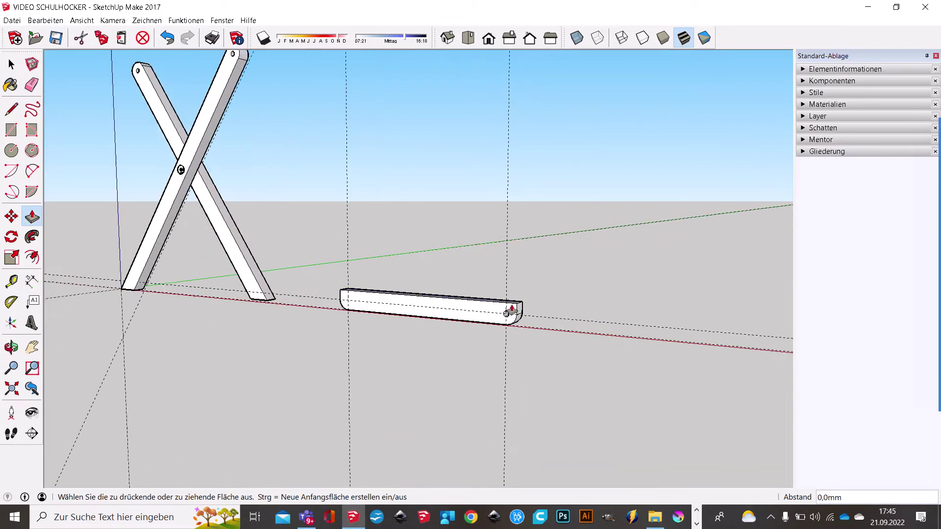
scroll(508, 317, "up", 3)
scroll(503, 318, "up", 2)
scroll(501, 317, "up", 1)
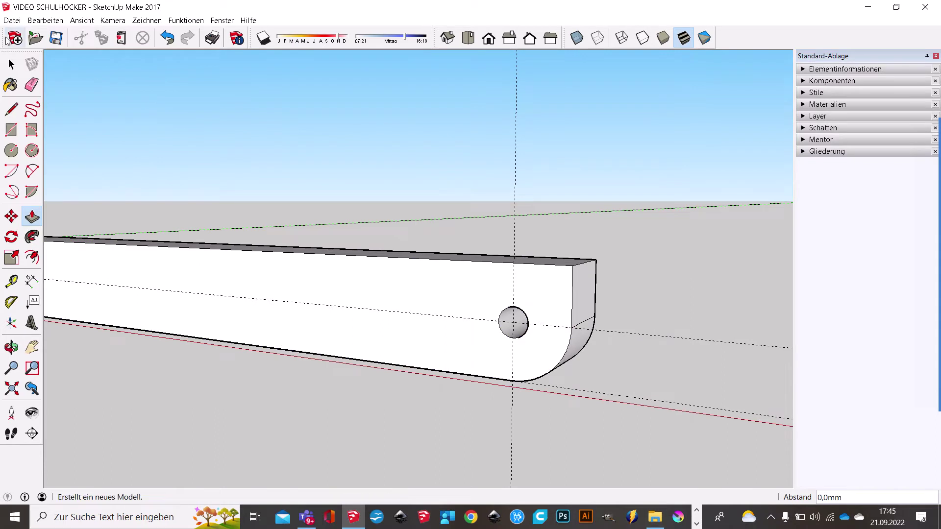
left_click(11, 64)
middle_click_drag(480, 328, 559, 296)
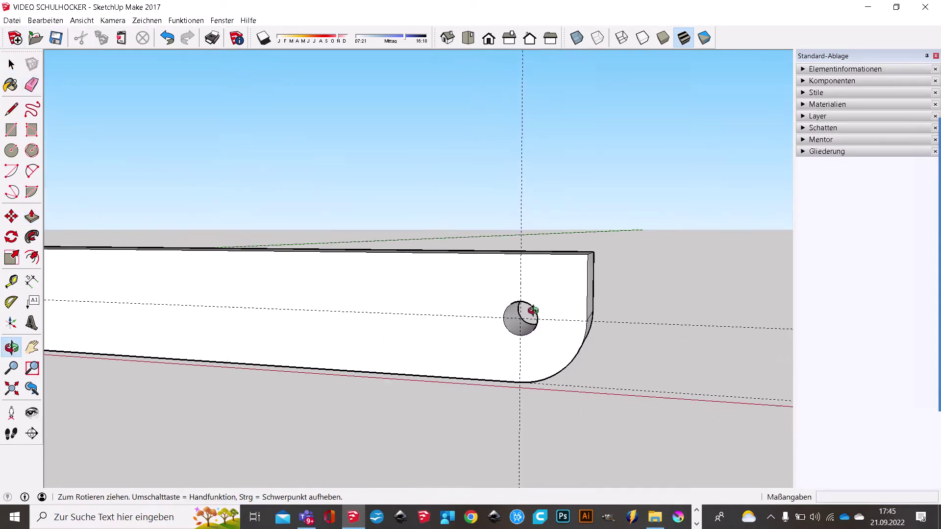
left_click_drag(482, 280, 548, 359)
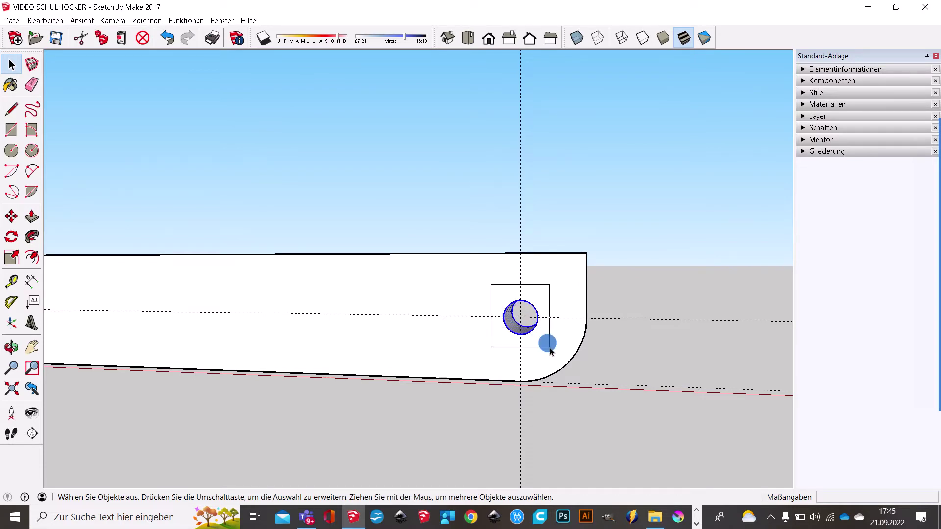
left_click_drag(509, 314, 549, 339)
- Add a centre point to the hole via Mittelpunkt finden, then deselect and zoom out
right_click(535, 308)
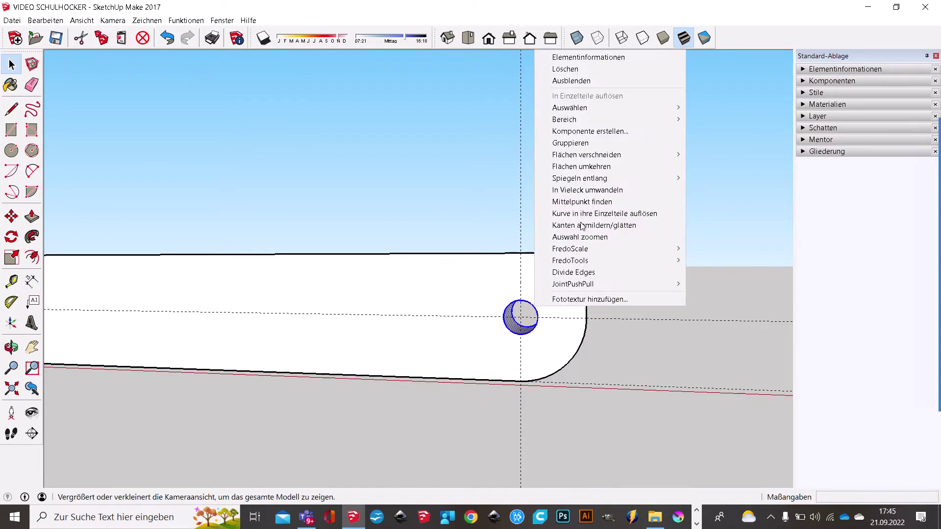
left_click(569, 202)
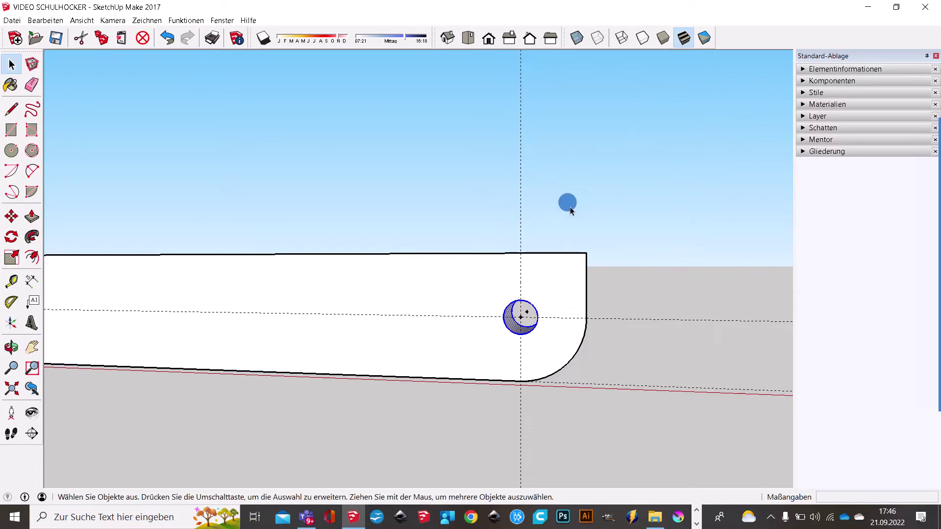
middle_click_drag(419, 341, 321, 337)
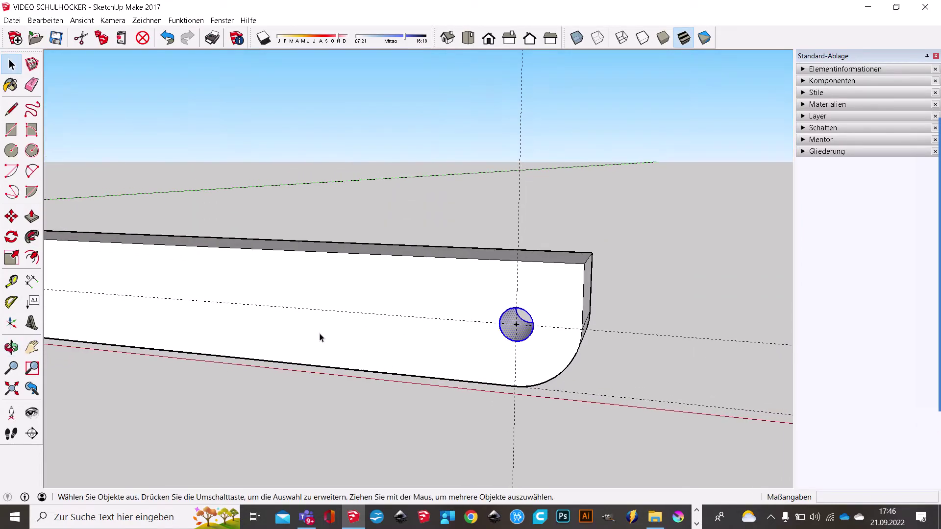
left_click(498, 197)
scroll(416, 231, "down", 3)
scroll(561, 351, "down", 3)
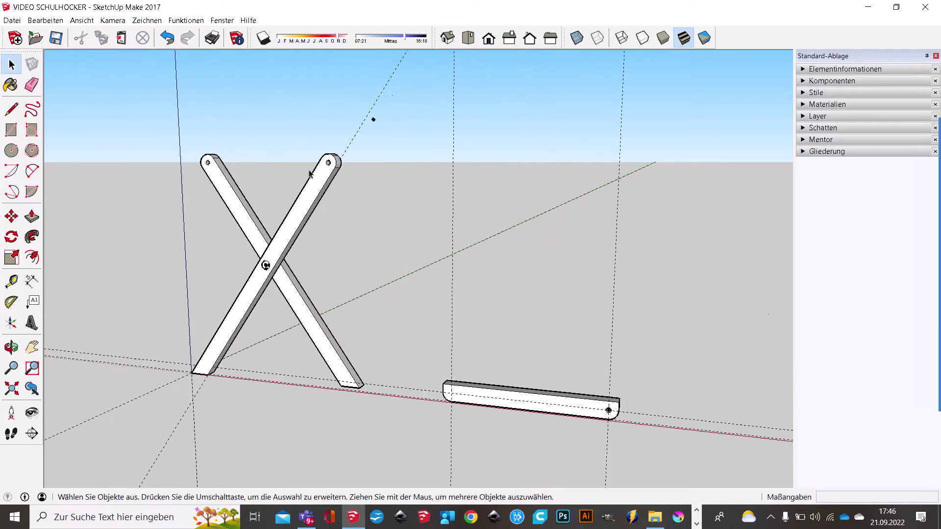
- Open the leg group for editing and select the hole circle at its top end
scroll(310, 173, "up", 5)
mouse_move(332, 162)
middle_mouse_down()
mouse_move(381, 190)
mouse_move(462, 190)
middle_mouse_up()
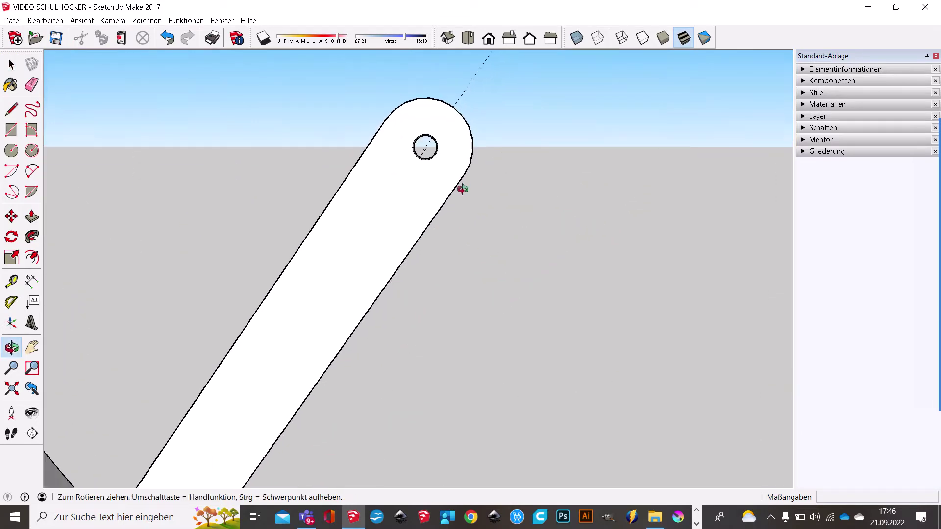
left_click_drag(405, 126, 448, 178)
double_click(437, 153)
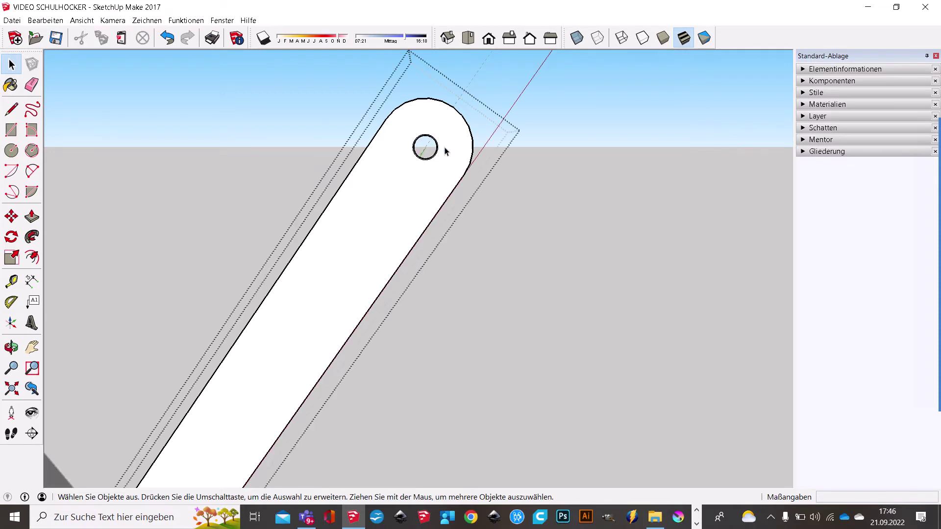
left_click(558, 196)
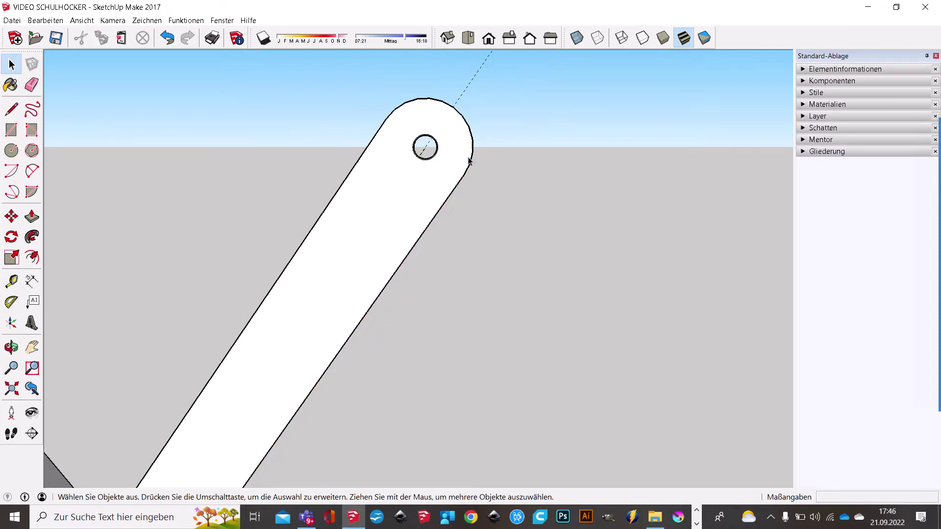
double_click(446, 144)
middle_click_drag(449, 152, 436, 254)
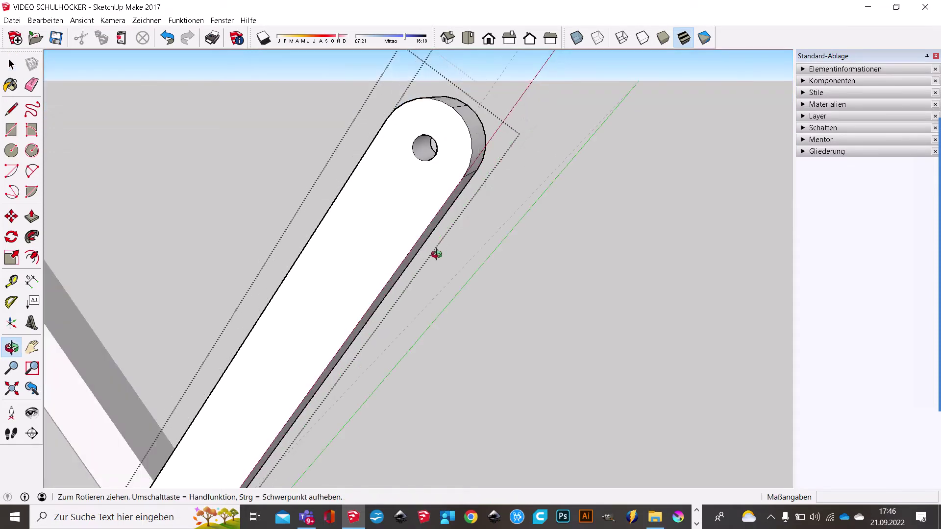
scroll(416, 168, "up", 2)
scroll(420, 168, "up", 2)
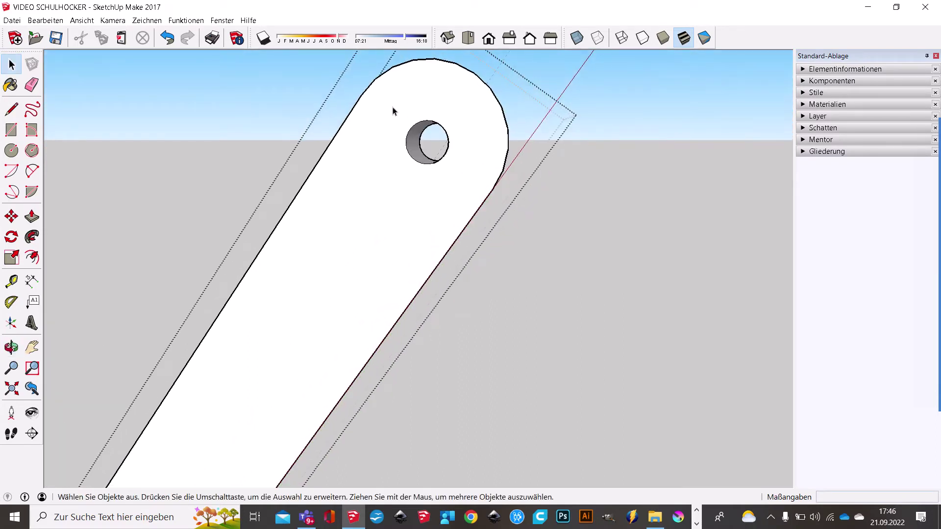
left_click_drag(390, 100, 440, 187)
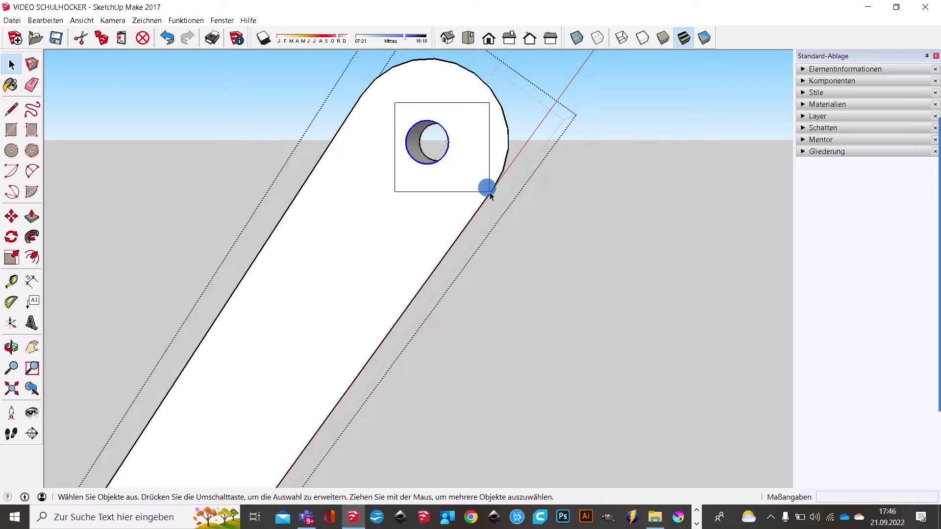
left_click_drag(398, 101, 458, 188)
- Mark the top hole's centre point with Mittelpunkt finden, then clear the selection
scroll(412, 159, "up", 1)
scroll(439, 162, "up", 4)
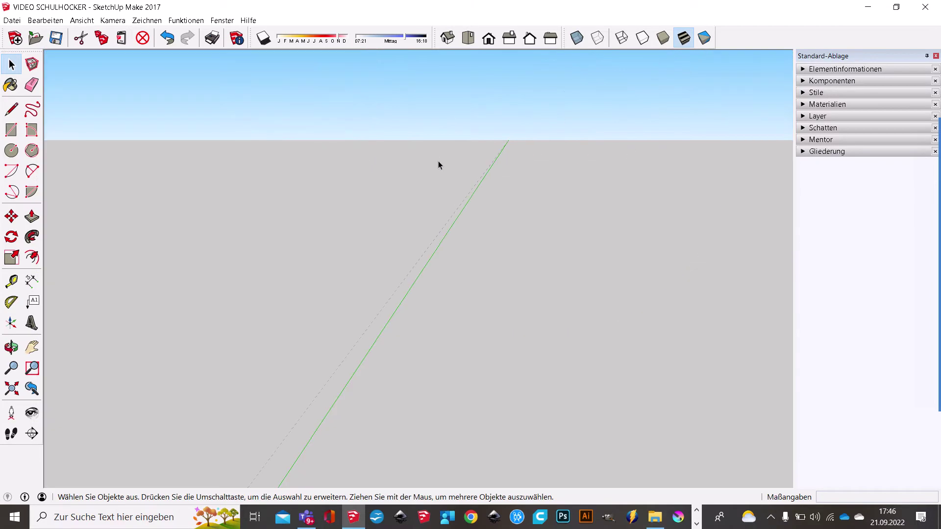
scroll(431, 169, "down", 4)
scroll(432, 171, "up", 3)
scroll(433, 170, "down", 2)
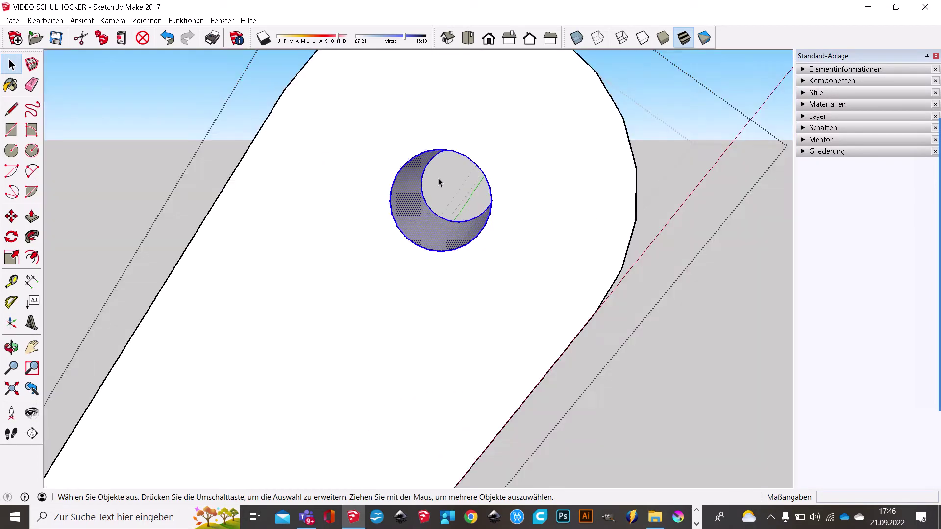
right_click(445, 155)
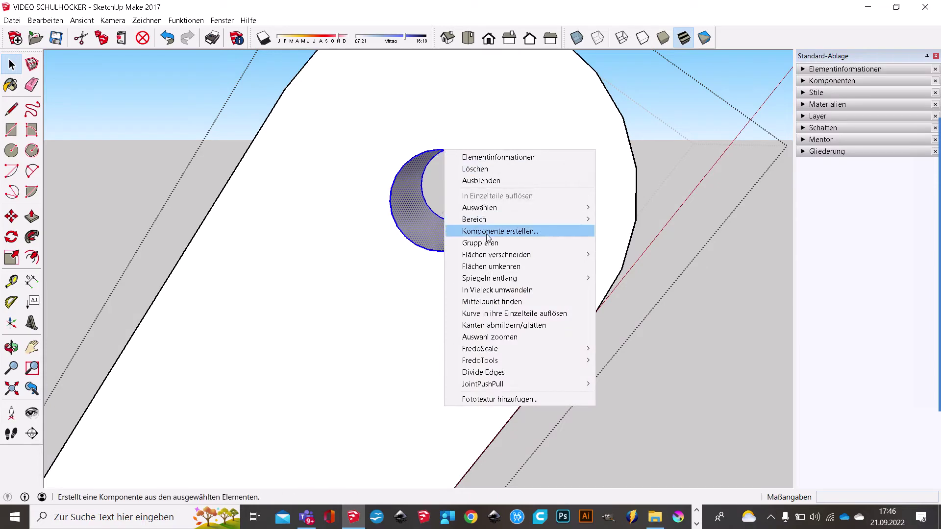
left_click(500, 301)
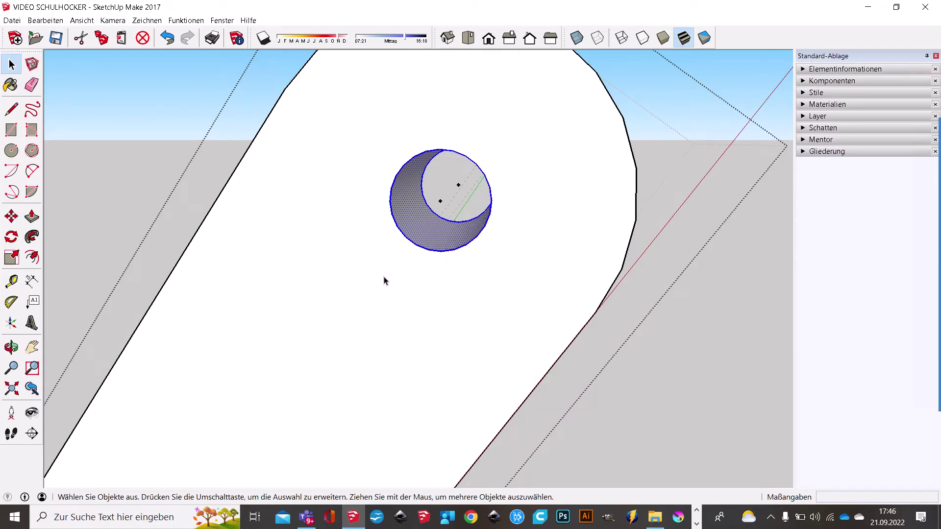
scroll(372, 272, "down", 2)
scroll(365, 258, "down", 1)
scroll(360, 262, "down", 2)
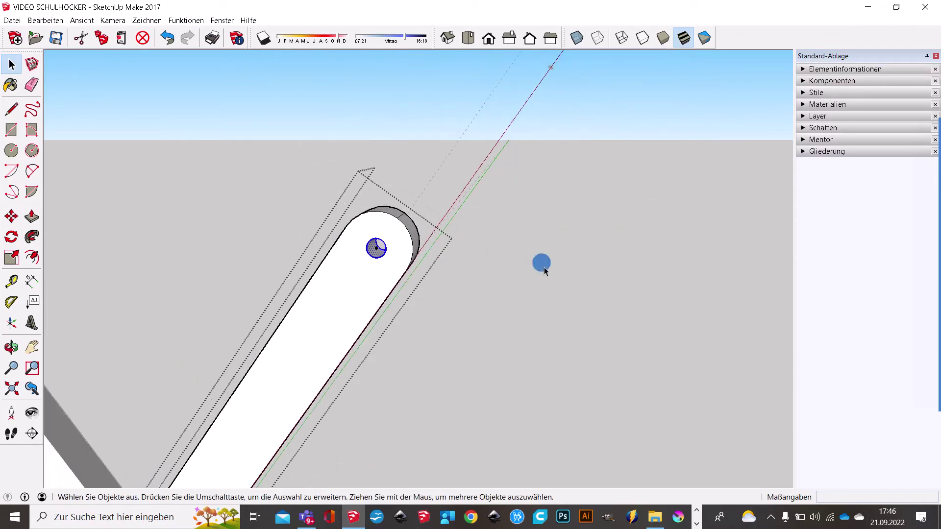
left_click(544, 267)
scroll(427, 282, "down", 2)
scroll(373, 294, "down", 1)
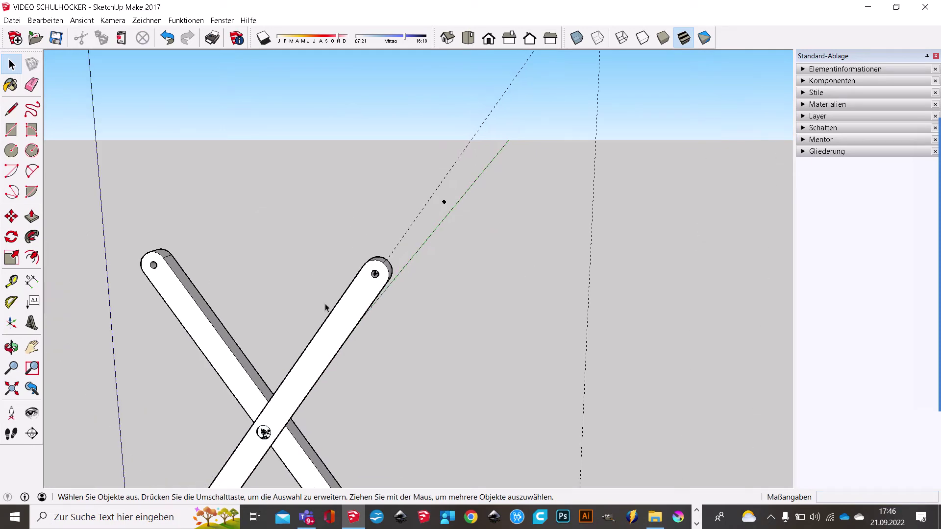
scroll(271, 320, "up", 1)
scroll(270, 319, "down", 1)
scroll(271, 319, "down", 3)
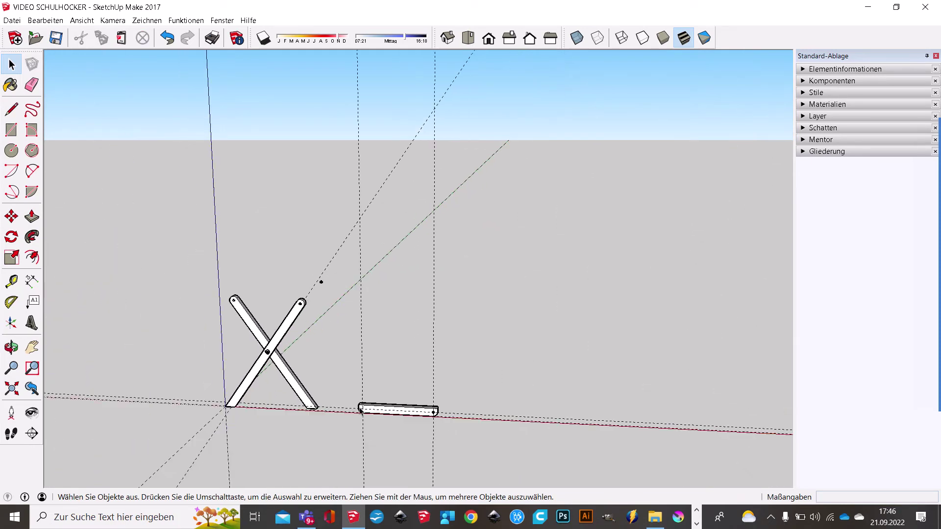
scroll(300, 305, "up", 2)
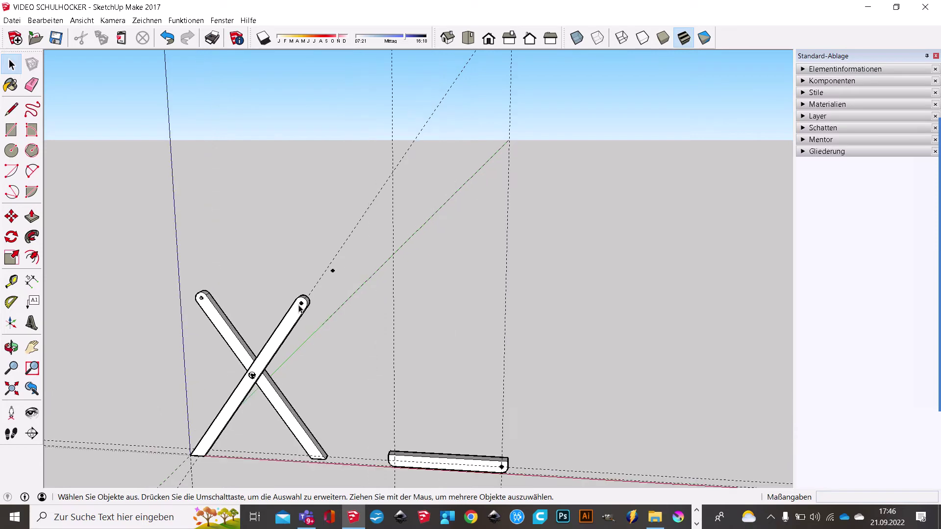
scroll(301, 306, "up", 1)
scroll(302, 305, "up", 1)
scroll(303, 303, "up", 1)
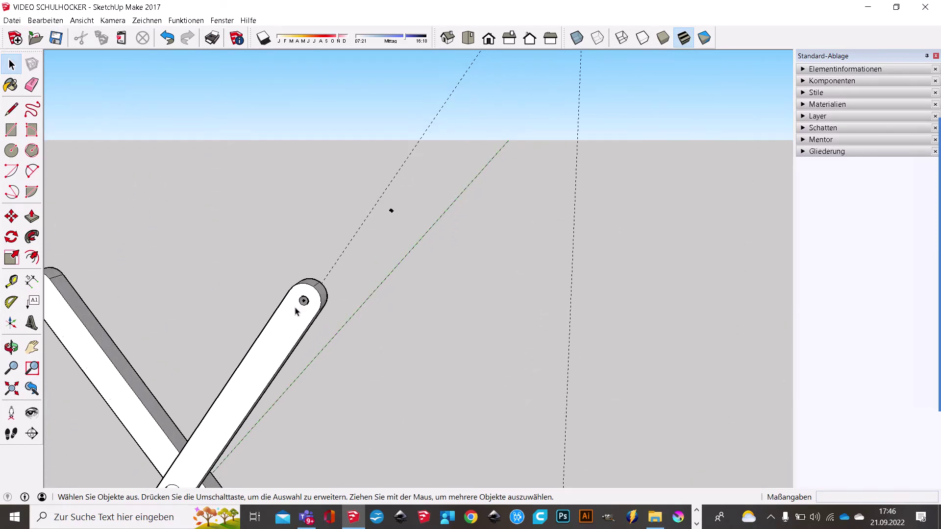
mouse_move(302, 302)
middle_mouse_down()
mouse_move(201, 325)
mouse_move(295, 297)
middle_mouse_up()
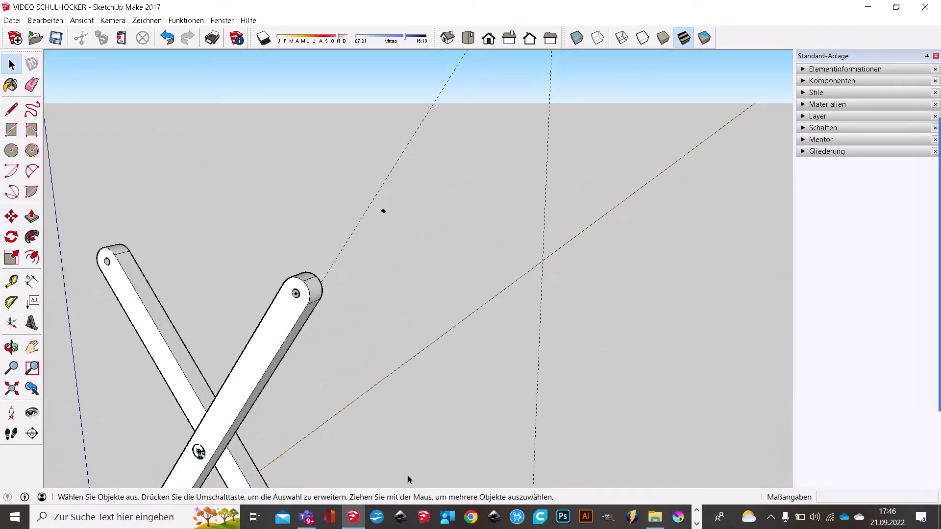
scroll(257, 255, "down", 1)
scroll(260, 295, "up", 1)
scroll(262, 344, "up", 2)
scroll(263, 381, "up", 3)
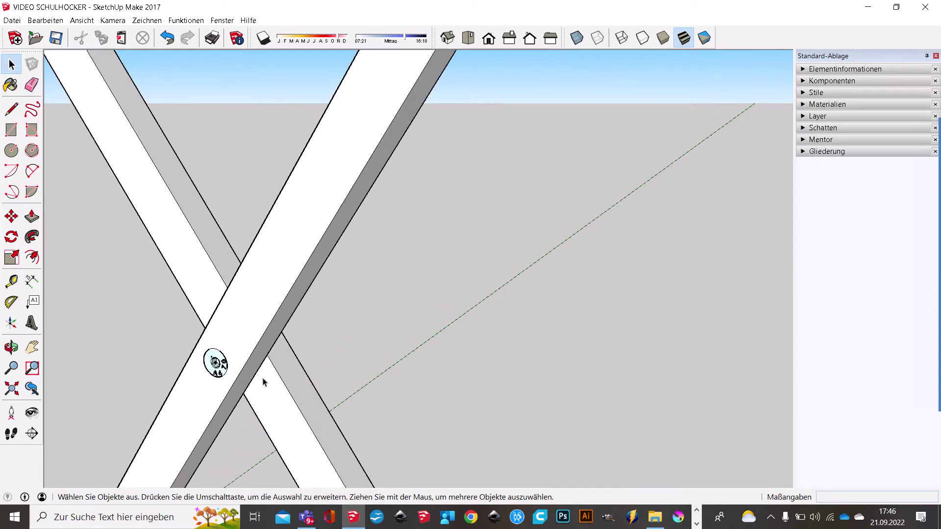
mouse_move(263, 382)
middle_mouse_down()
mouse_move(233, 324)
mouse_move(186, 335)
mouse_move(271, 322)
mouse_move(197, 314)
middle_mouse_up()
- Hide the upright leg group with Ausblenden and select the washer behind the bolt head
left_click(145, 285)
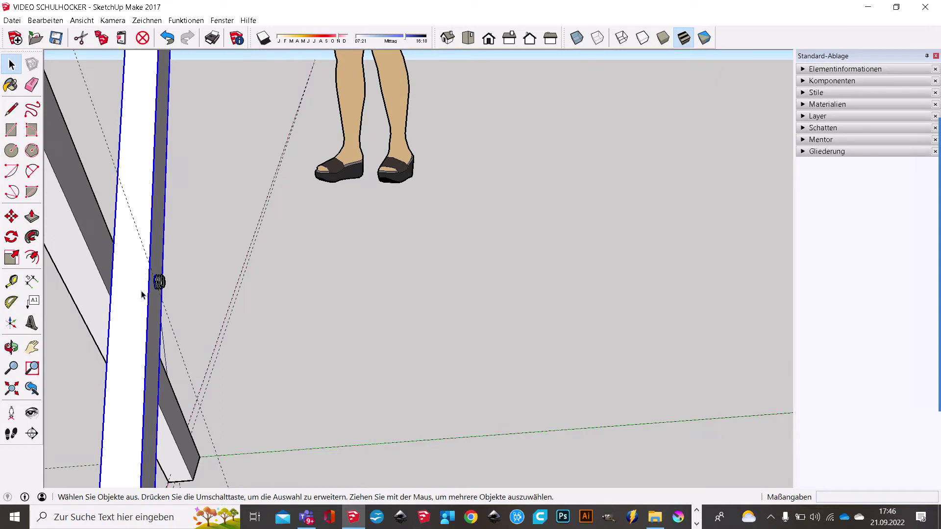
scroll(218, 291, "down", 3)
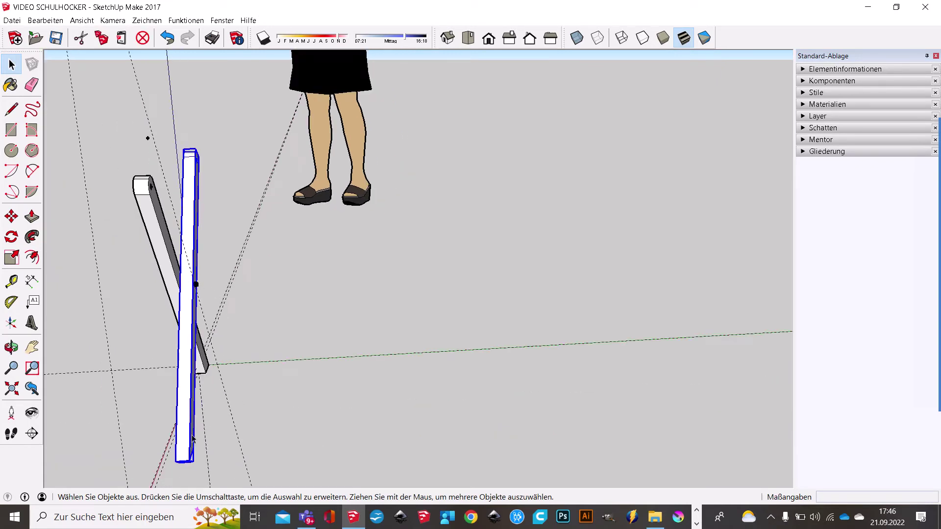
right_click(184, 253)
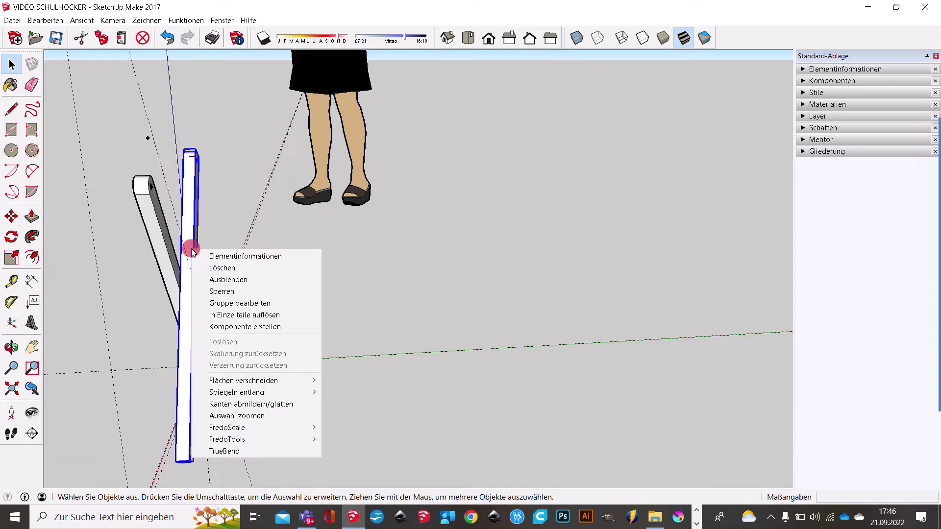
left_click(229, 281)
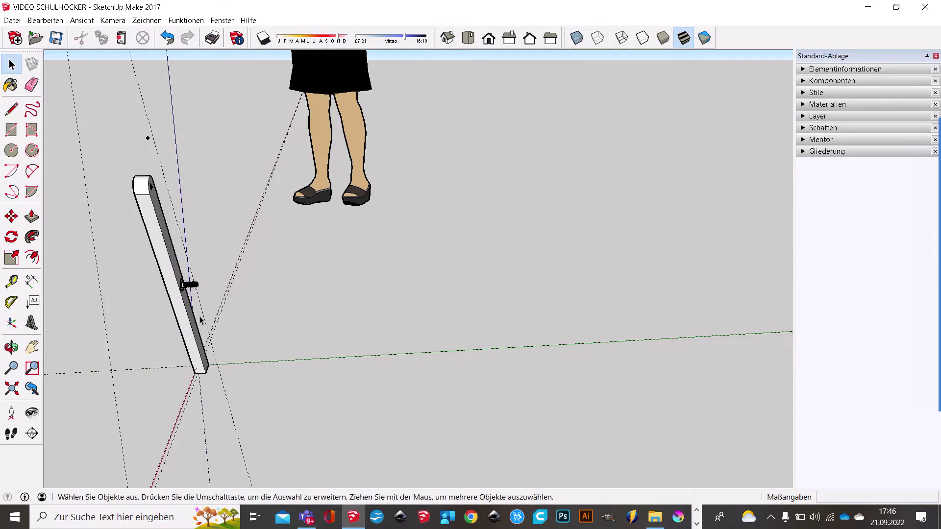
scroll(186, 302, "up", 2)
scroll(184, 284, "up", 3)
scroll(180, 267, "up", 2)
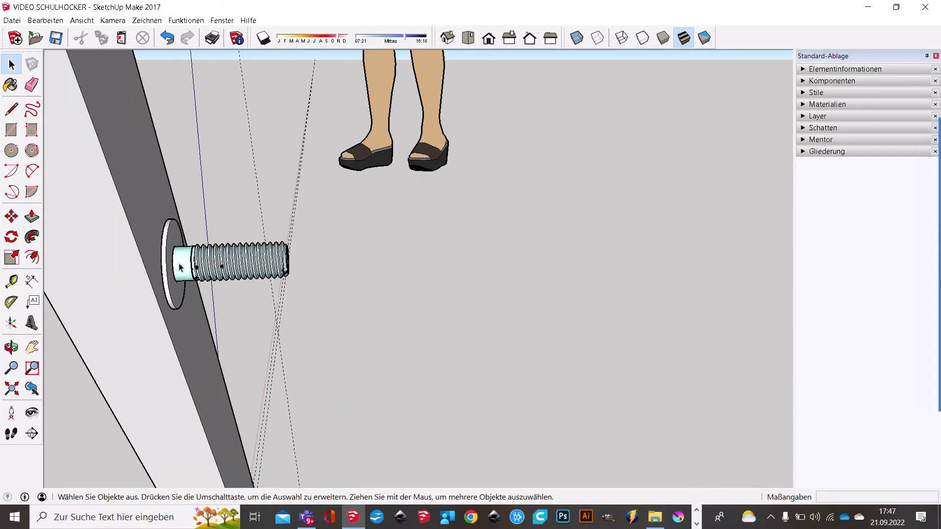
left_click(166, 264)
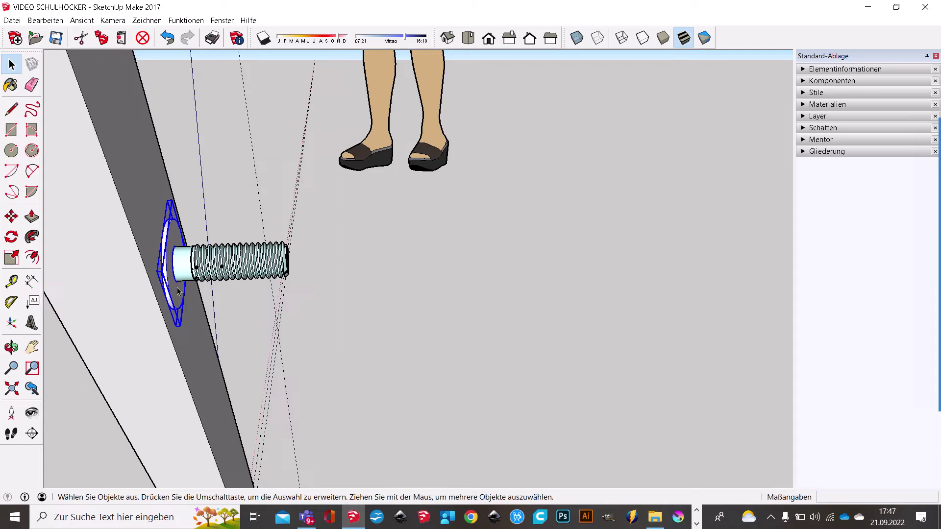
- Paste a copy of the washer at the leg's upper end
key("ctrl+v")
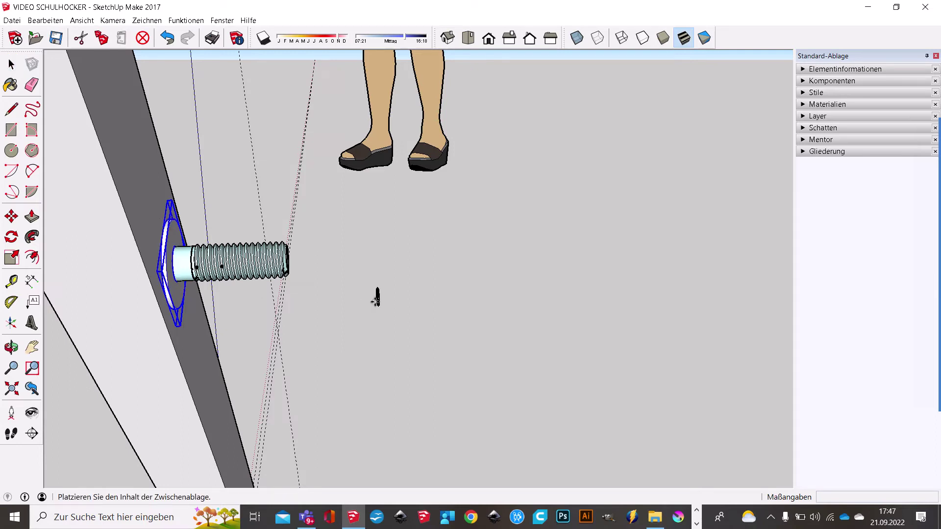
scroll(420, 319, "down", 5)
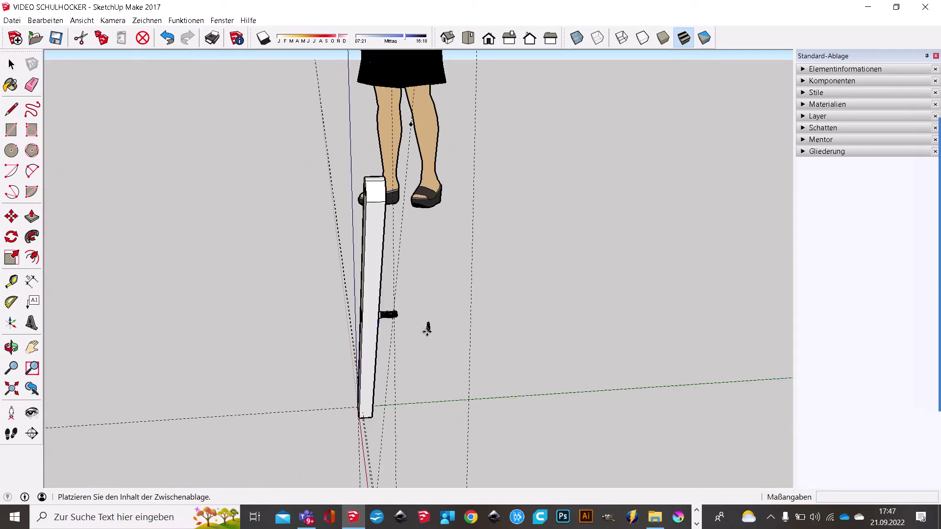
scroll(336, 227, "up", 3)
middle_click_drag(334, 212, 392, 293)
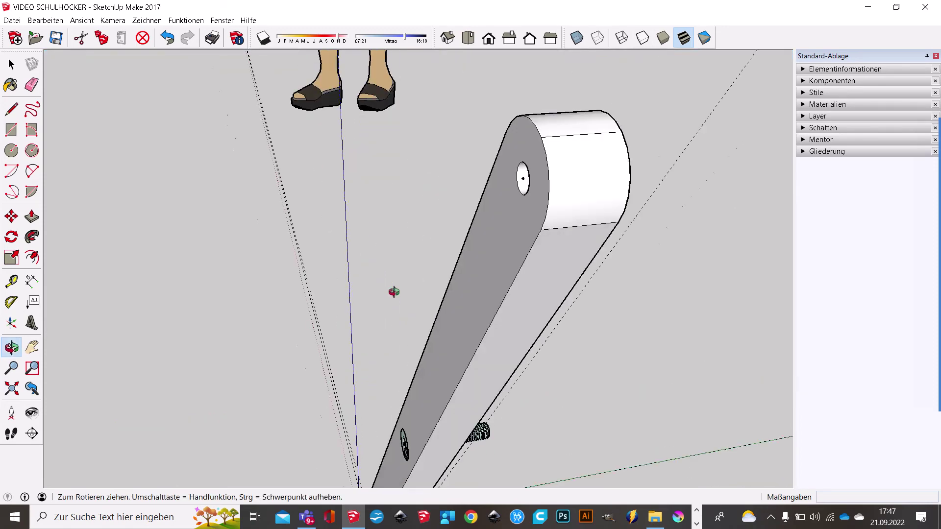
scroll(649, 301, "up", 3)
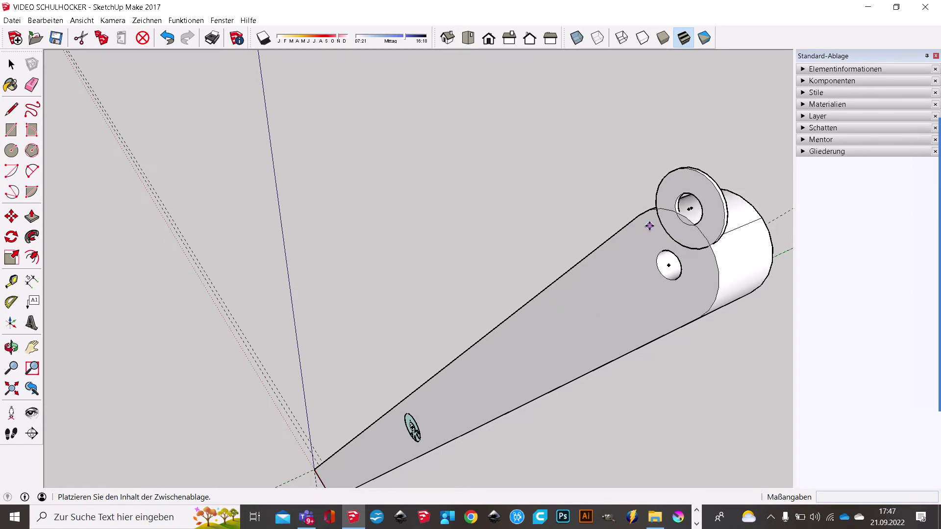
left_click(624, 226)
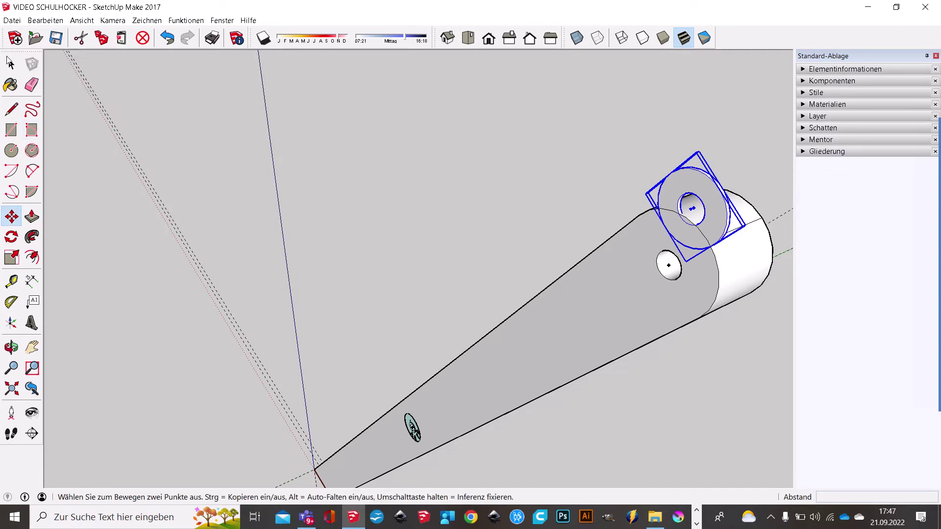
left_click(12, 64)
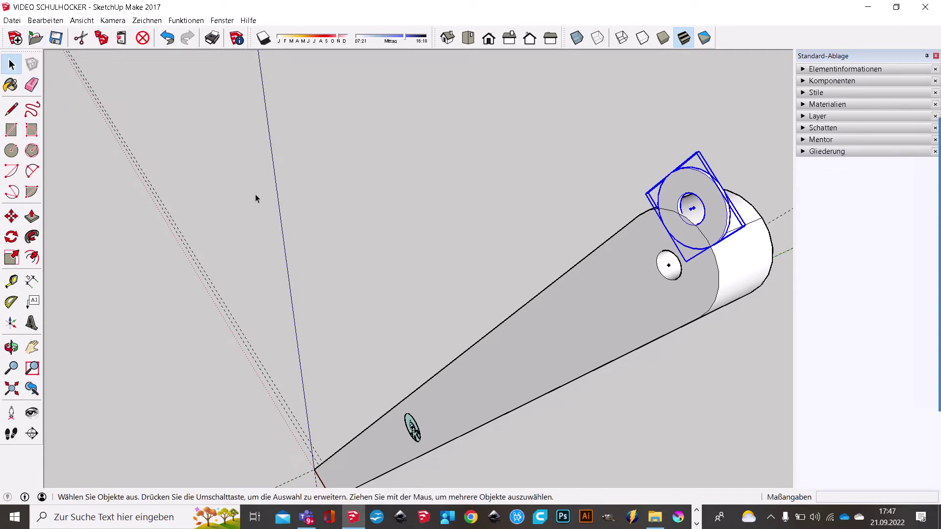
- Unhide all hidden geometry and view the whole crossed X of legs
left_click(50, 22)
mouse_move(61, 173)
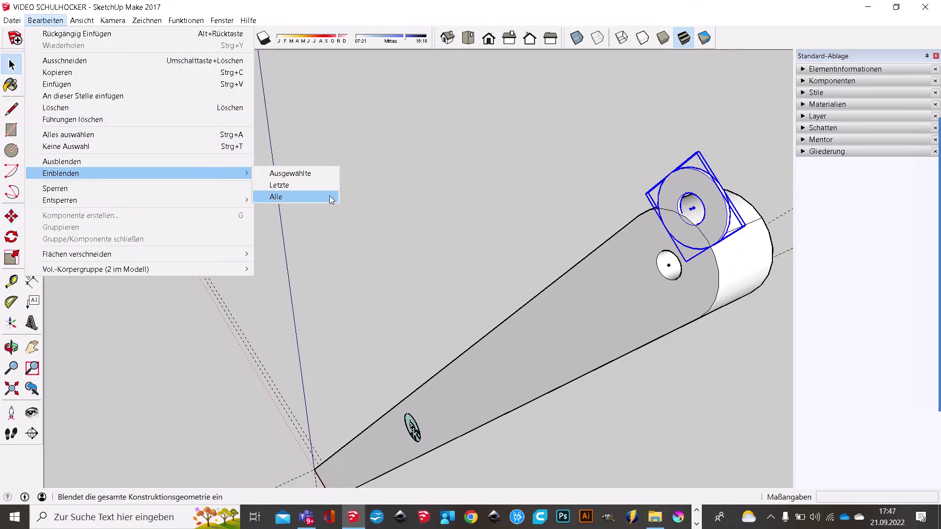
left_click(326, 187)
scroll(476, 292, "down", 5)
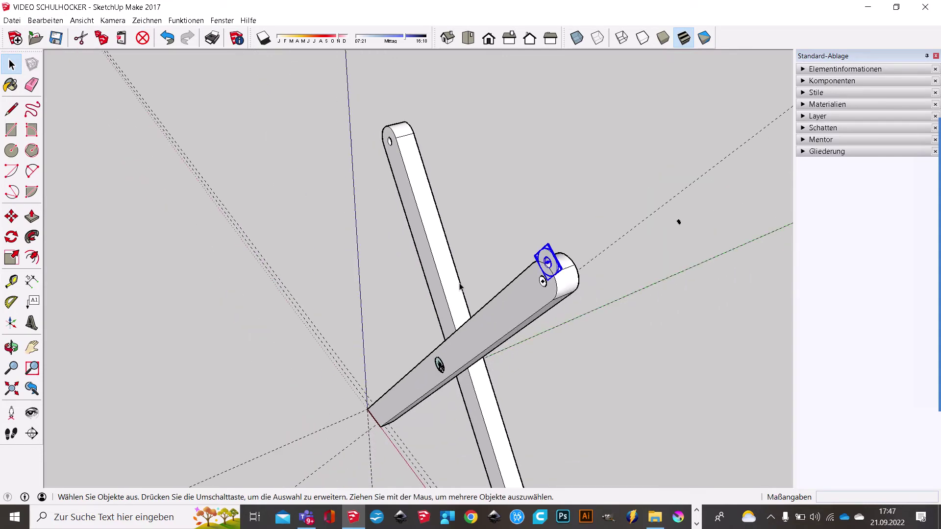
scroll(679, 219, "down", 3)
middle_click_drag(601, 244, 630, 156)
scroll(598, 166, "up", 5)
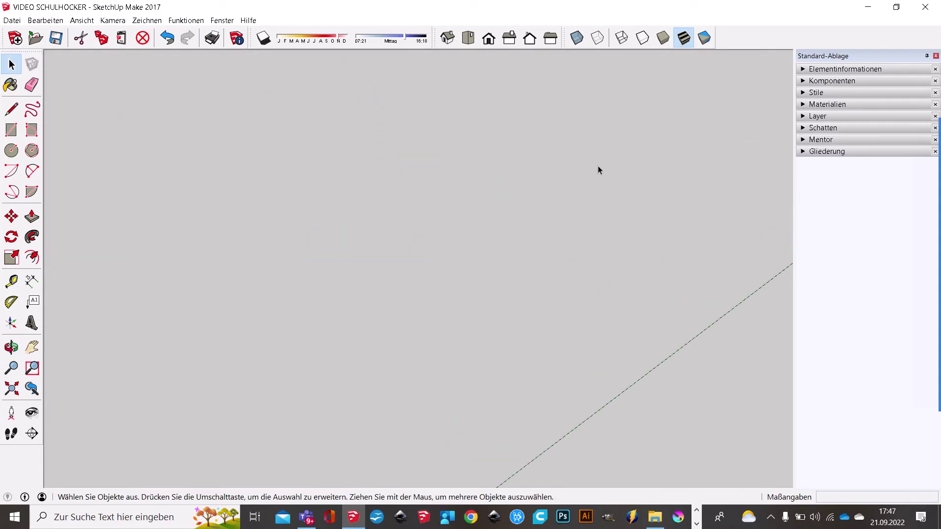
scroll(591, 173, "down", 3)
scroll(474, 214, "up", 3)
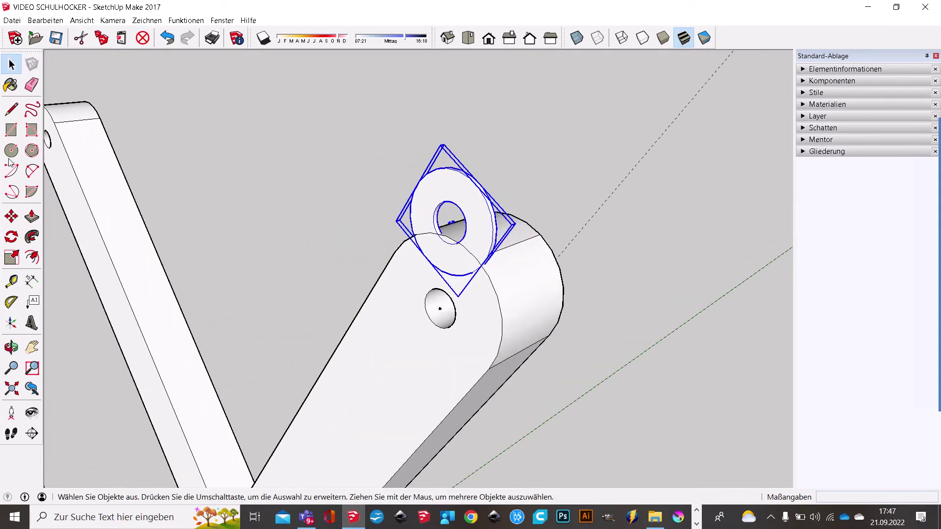
- Move the washer copy over the hole, then shift it off the leg end
left_click(12, 215)
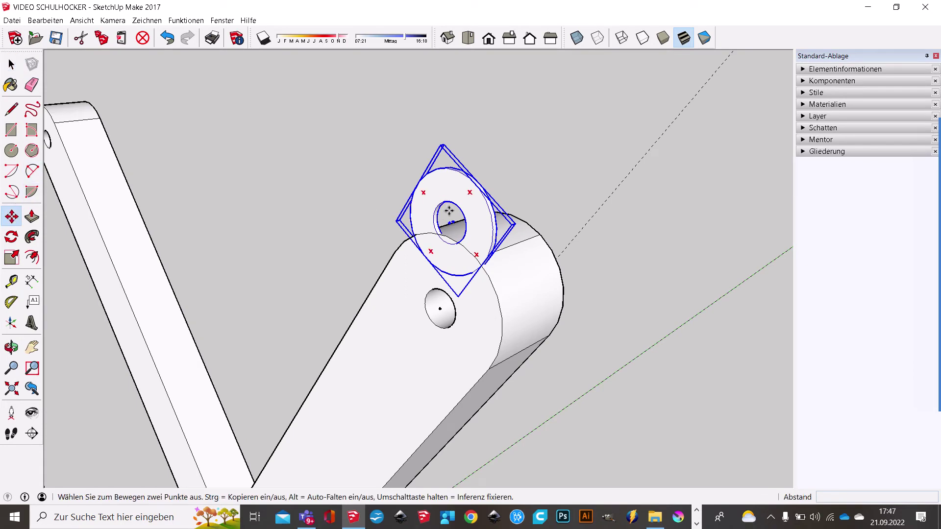
scroll(450, 220, "up", 3)
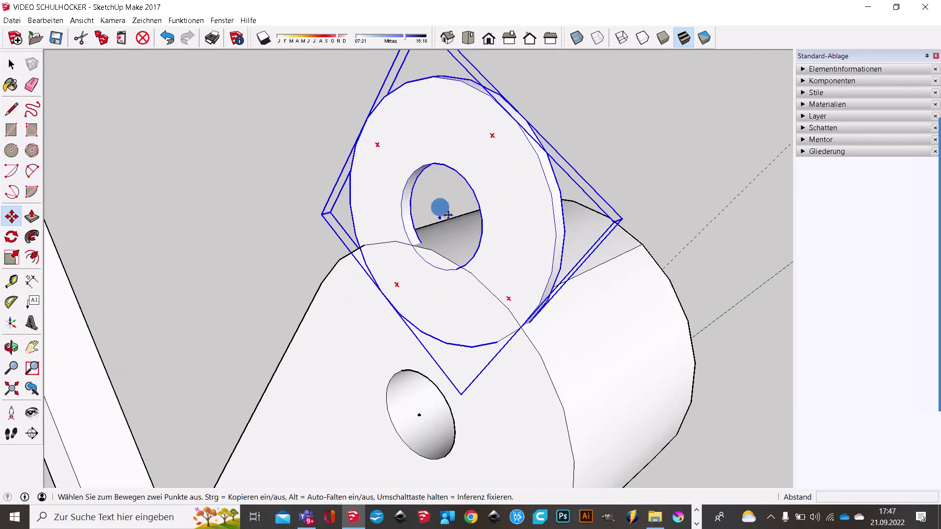
scroll(424, 376, "down", 2)
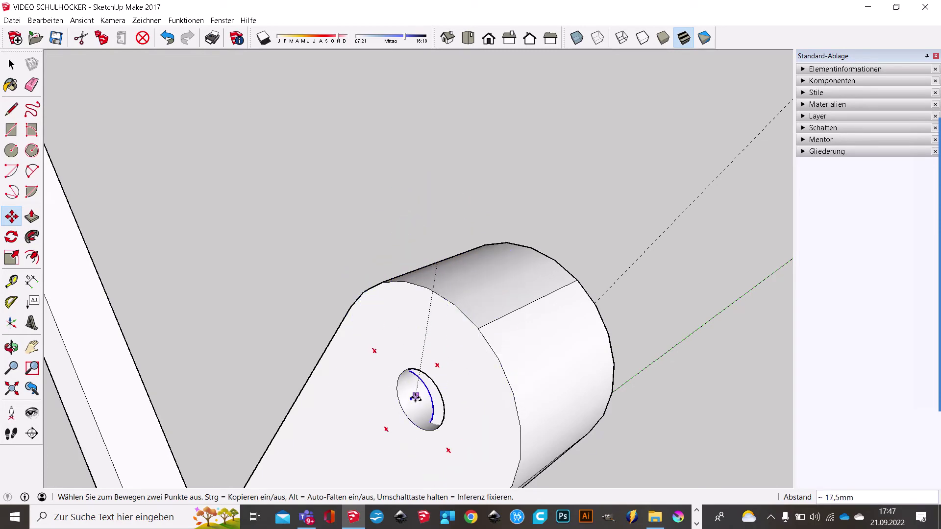
left_click(419, 401)
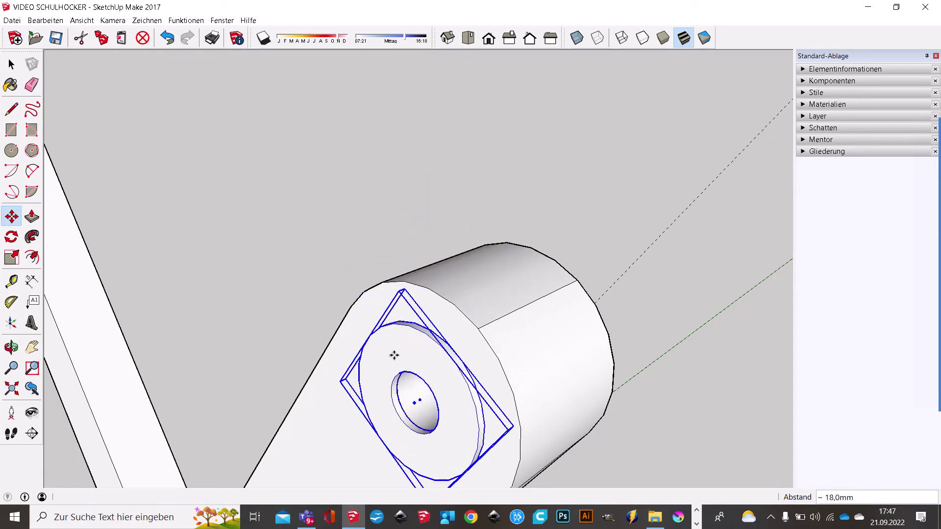
scroll(414, 394, "up", 2)
scroll(414, 392, "up", 2)
scroll(418, 380, "up", 3)
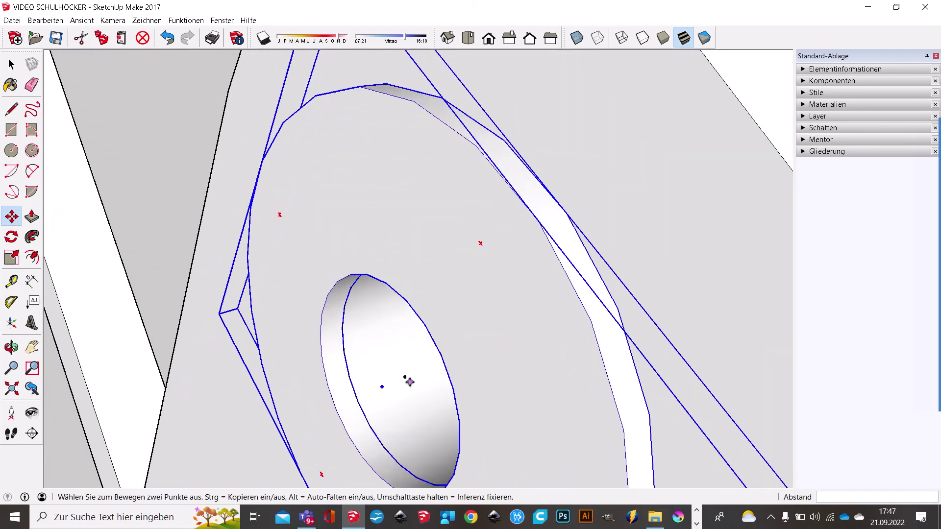
left_click(383, 388)
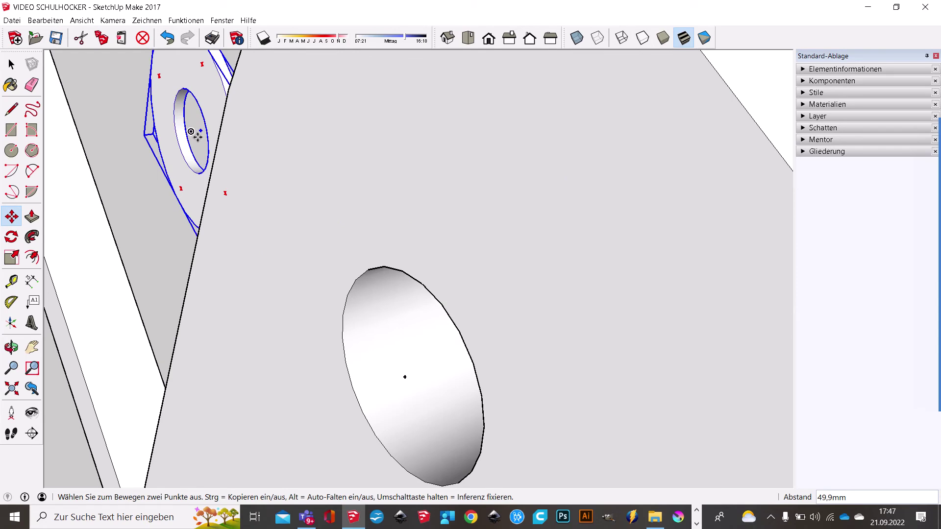
left_click(197, 137)
- Move the washer by its centre onto the bolt hole at the leg's top
scroll(317, 145, "down", 5)
scroll(369, 171, "down", 3)
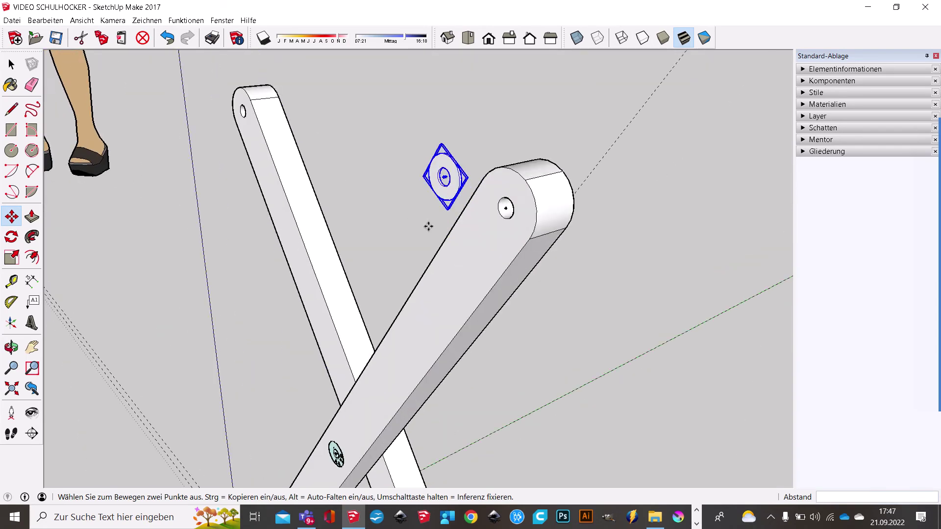
scroll(431, 216, "up", 2)
scroll(444, 177, "down", 2)
scroll(448, 157, "up", 3)
scroll(442, 157, "up", 3)
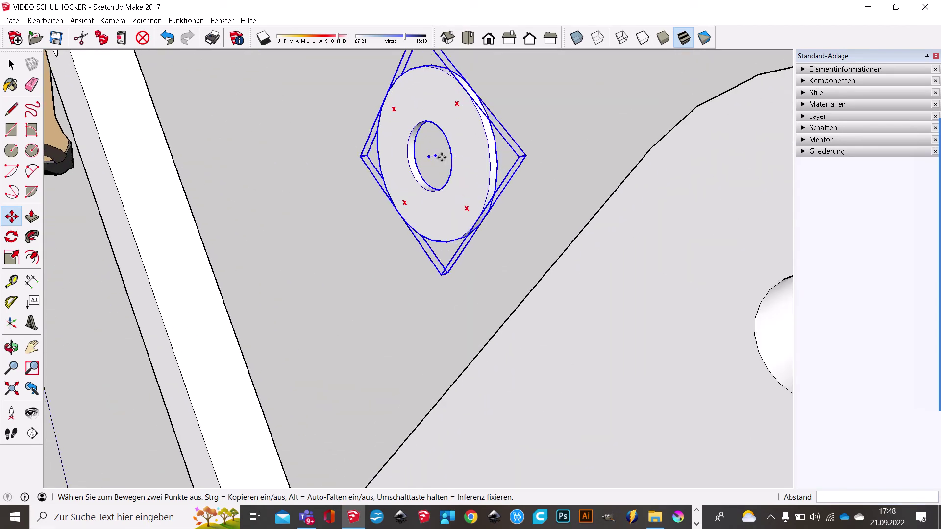
left_click(435, 156)
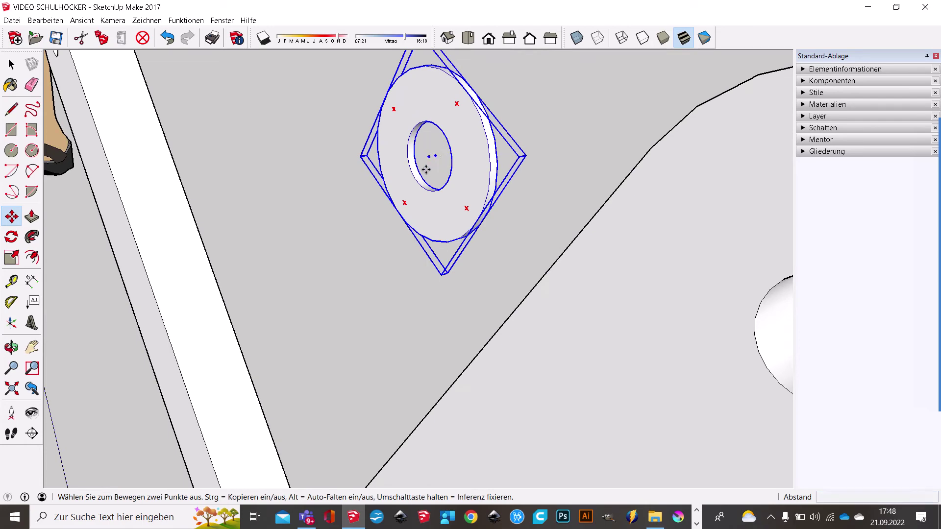
scroll(438, 157, "up", 5)
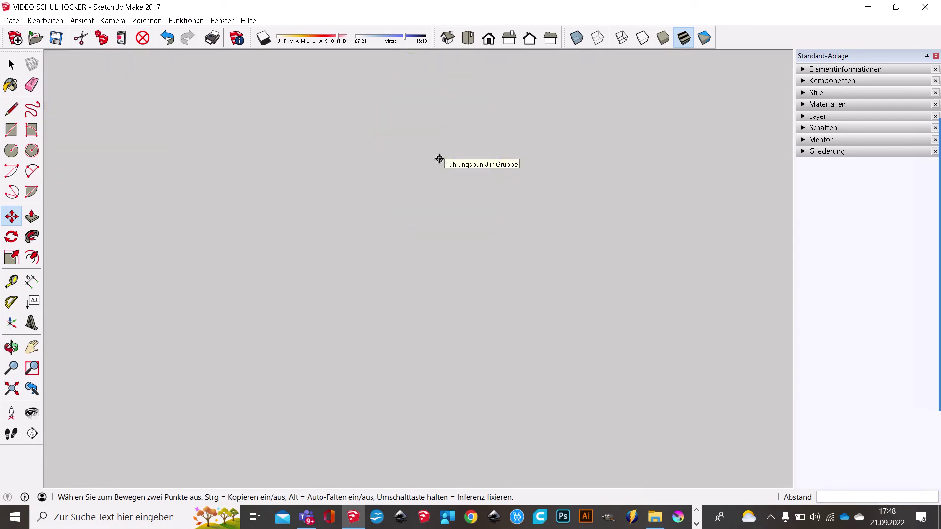
scroll(438, 160, "down", 5)
scroll(437, 162, "up", 2)
scroll(436, 164, "up", 4)
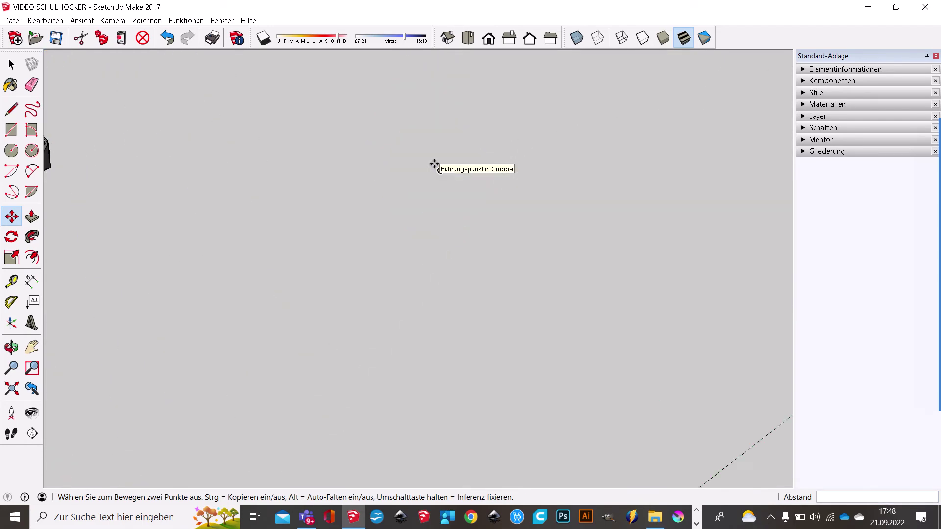
scroll(434, 166, "down", 2)
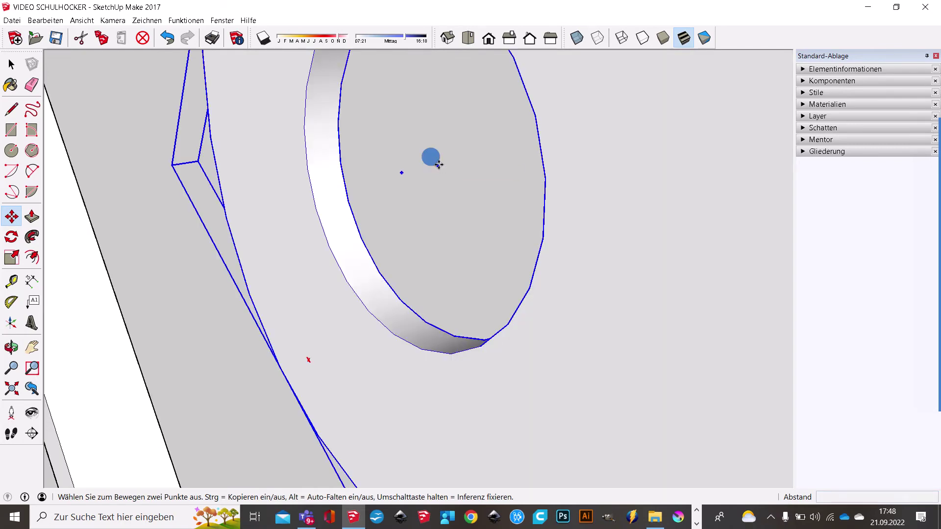
scroll(430, 157, "down", 5)
scroll(366, 178, "down", 2)
scroll(372, 188, "up", 3)
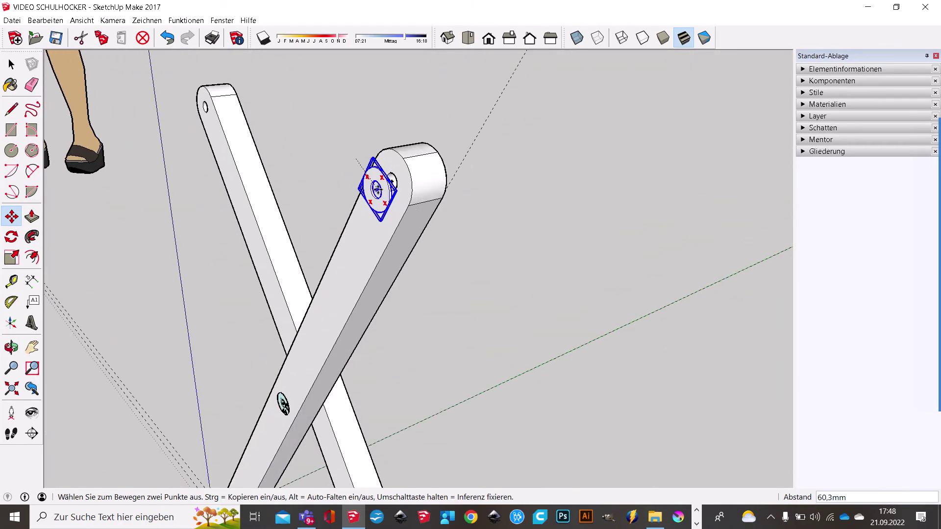
scroll(373, 190, "up", 3)
scroll(369, 193, "up", 3)
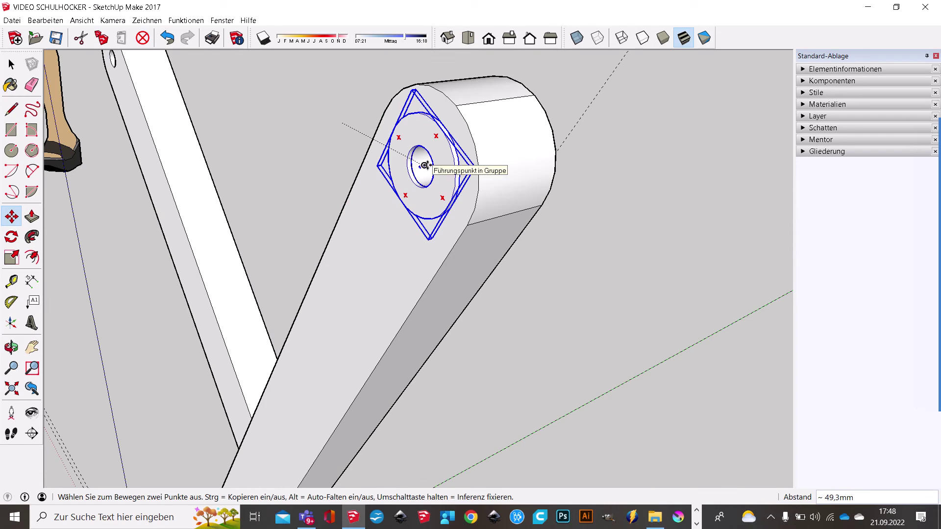
left_click(424, 165)
scroll(318, 161, "down", 1)
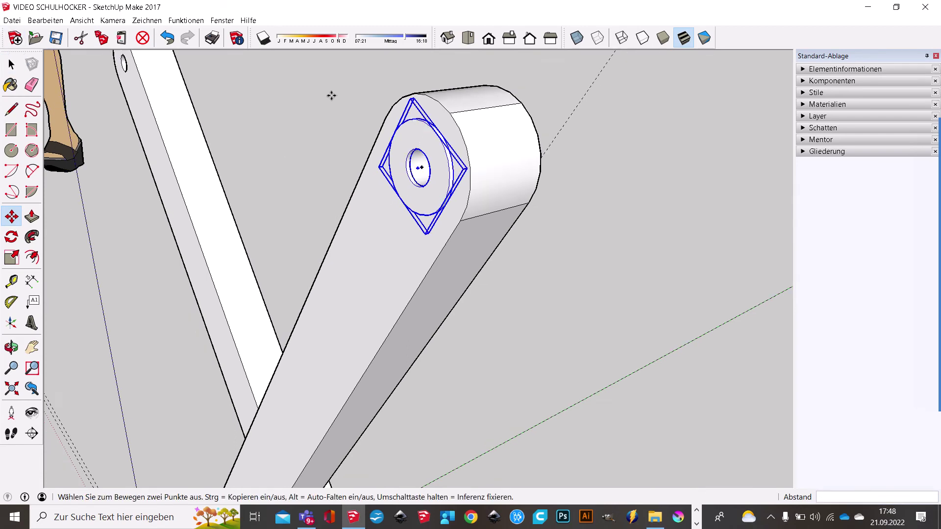
- Deselect the washer and orbit down to a low view of the lying crossbar
left_click(11, 64)
left_click(283, 67)
scroll(382, 140, "down", 3)
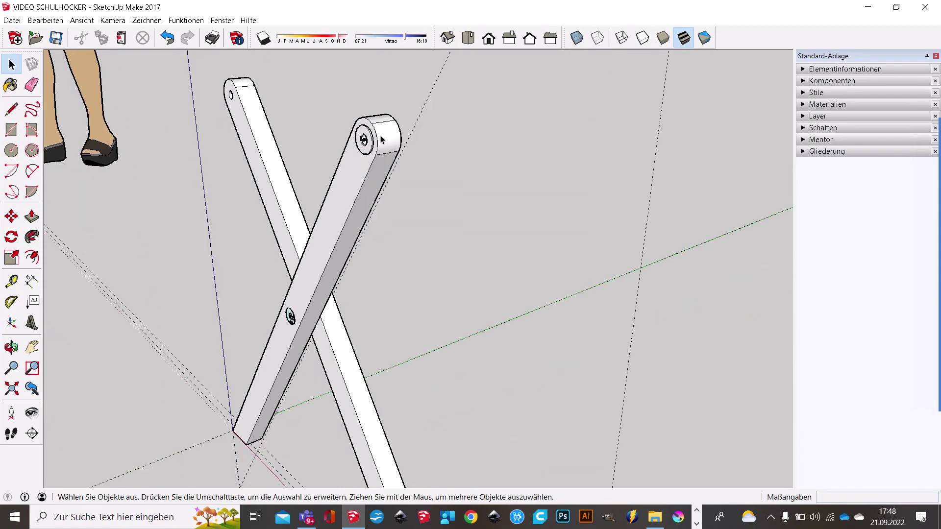
scroll(382, 140, "down", 3)
mouse_move(427, 157)
middle_mouse_down()
mouse_move(437, 126)
mouse_move(519, 233)
middle_mouse_up()
scroll(598, 304, "up", 3)
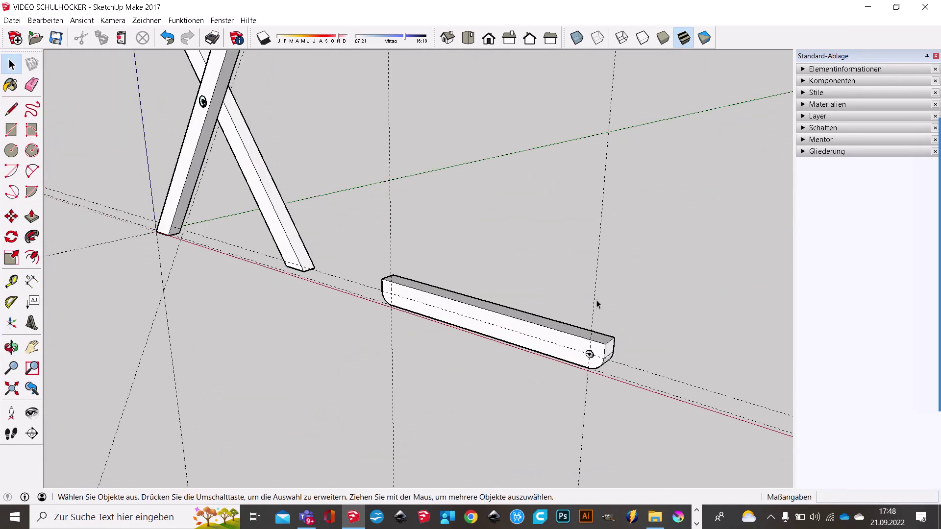
scroll(598, 304, "up", 3)
mouse_move(605, 341)
middle_mouse_down()
mouse_move(245, 305)
mouse_move(518, 262)
middle_mouse_up()
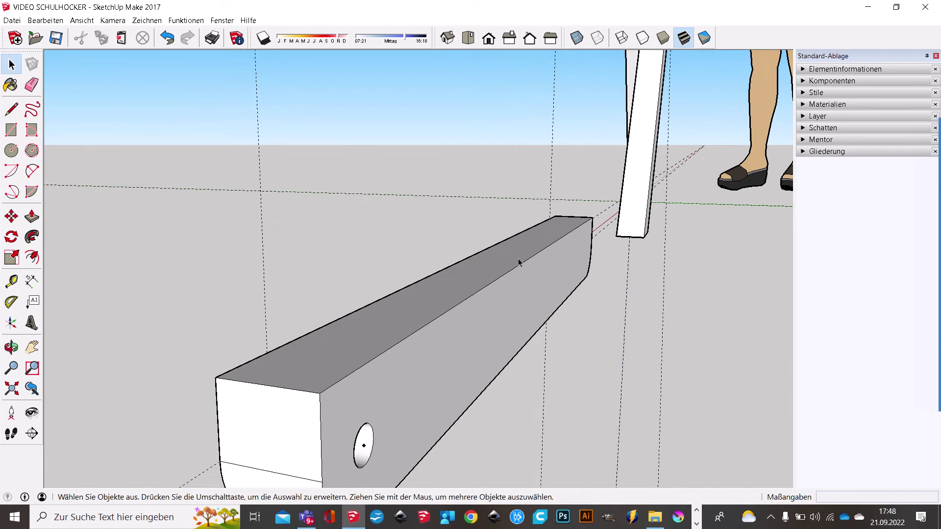
- Cancel a stray move, then select the whole beam and group it with Gruppieren
left_click(11, 217)
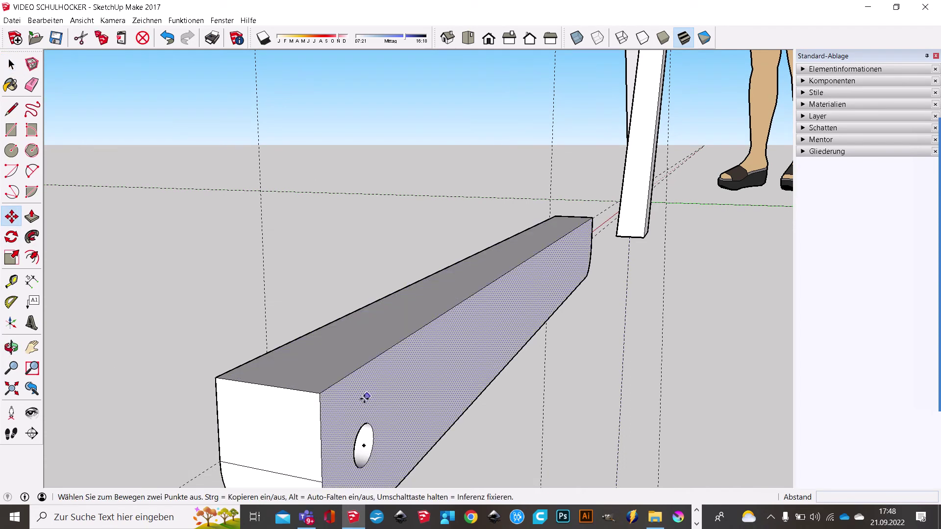
left_click(363, 445)
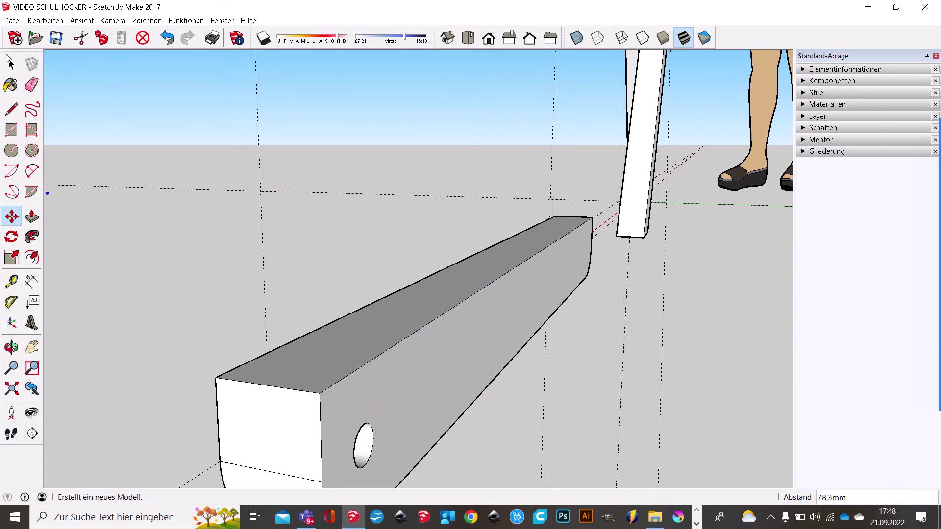
key("space")
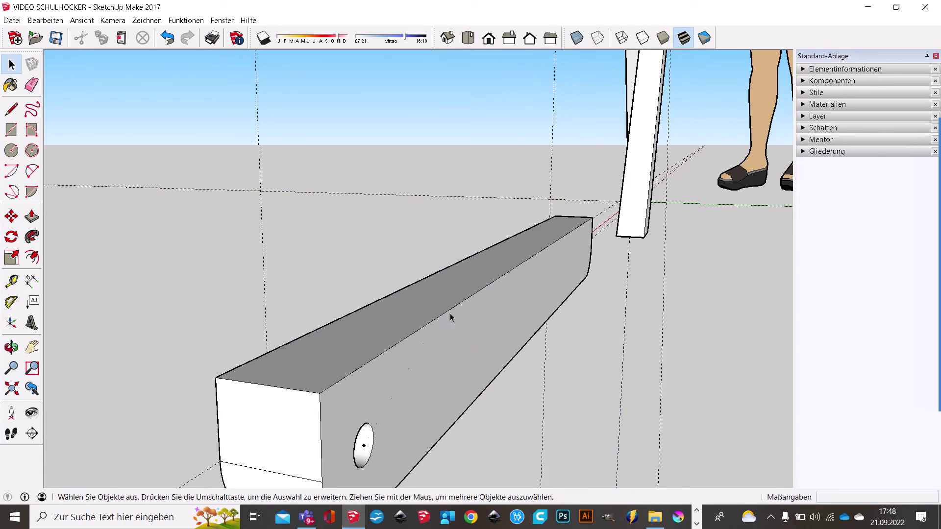
triple_click(456, 321)
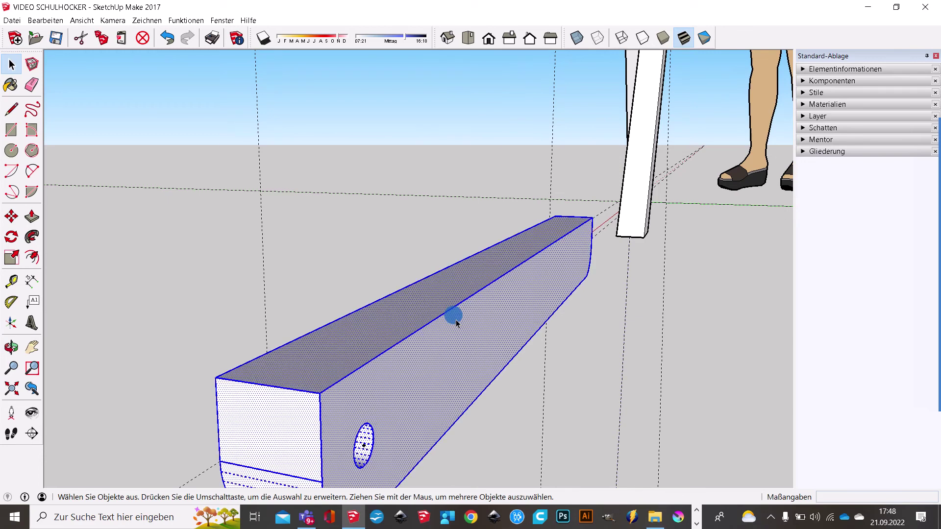
right_click(456, 321)
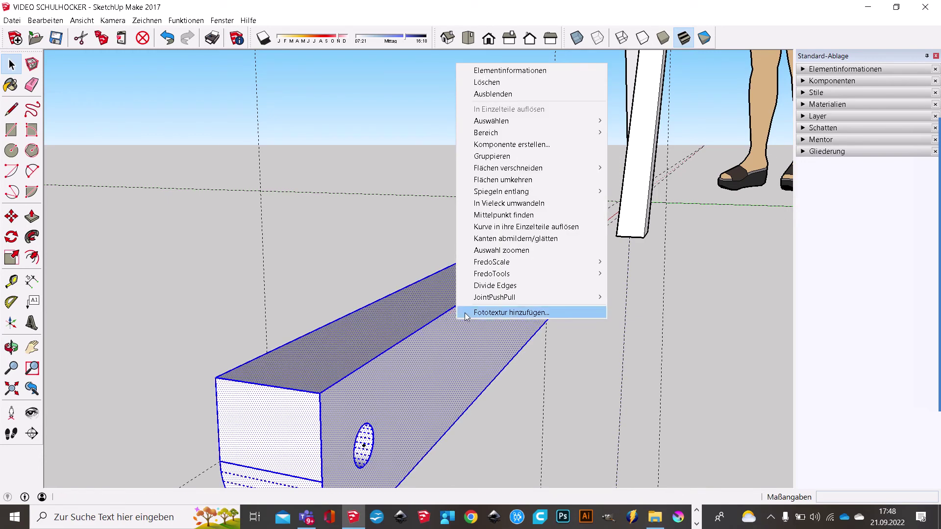
left_click(521, 154)
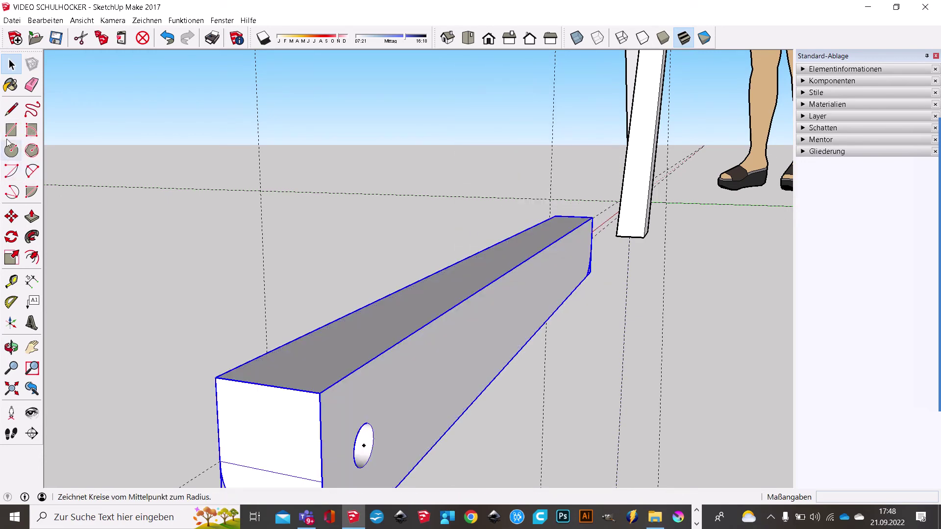
- Start moving the crossbar group and orbit to an angled view of beam and legs
left_click(18, 223)
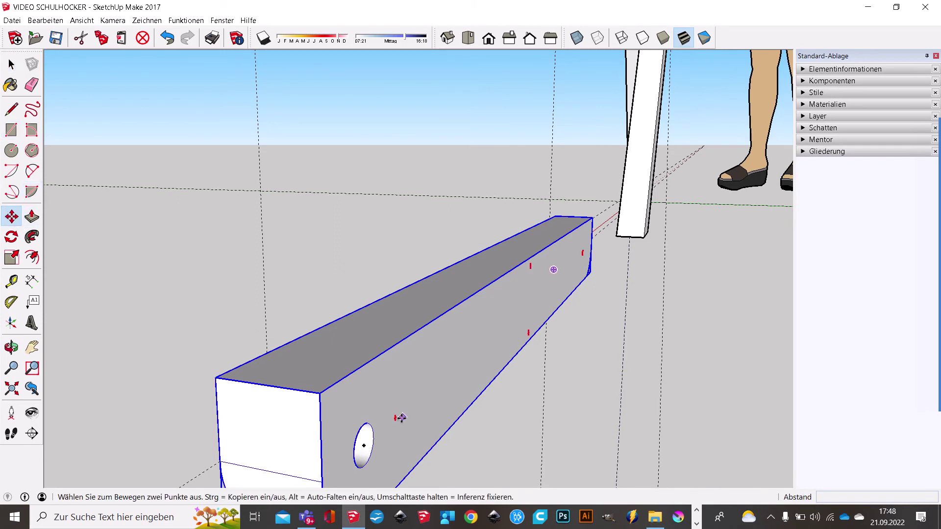
scroll(372, 451, "up", 2)
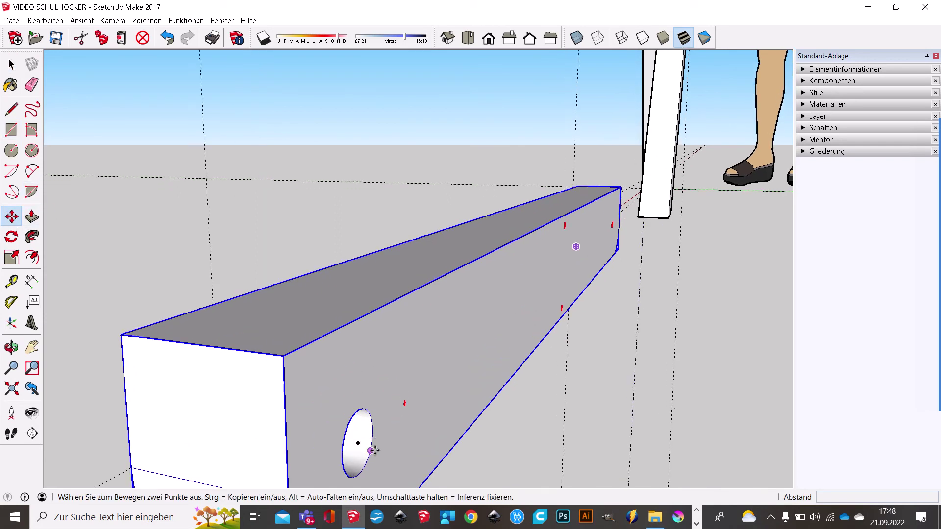
scroll(370, 450, "up", 1)
scroll(358, 443, "down", 3)
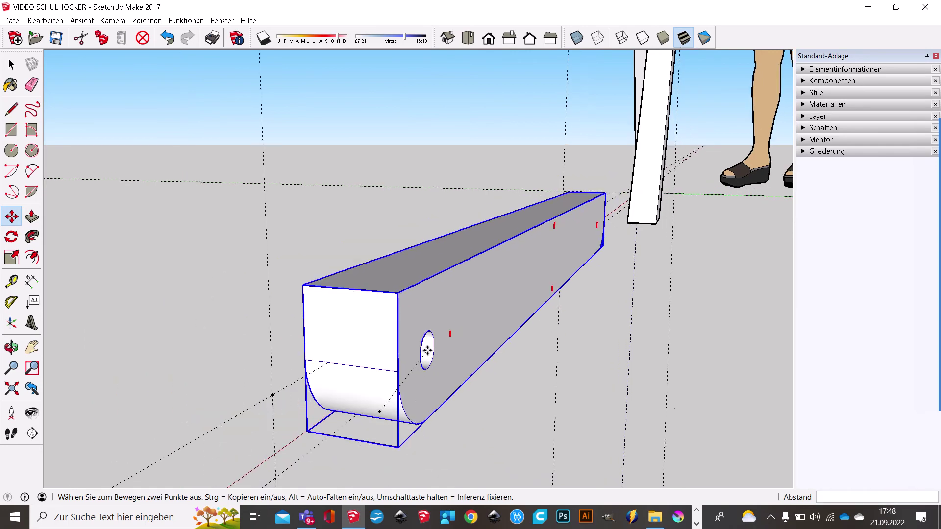
scroll(420, 292, "down", 2)
mouse_move(414, 360)
middle_mouse_down()
mouse_move(567, 387)
mouse_move(618, 252)
mouse_move(405, 319)
mouse_move(477, 321)
mouse_move(371, 268)
middle_mouse_up()
scroll(368, 316, "down", 3)
scroll(294, 185, "up", 3)
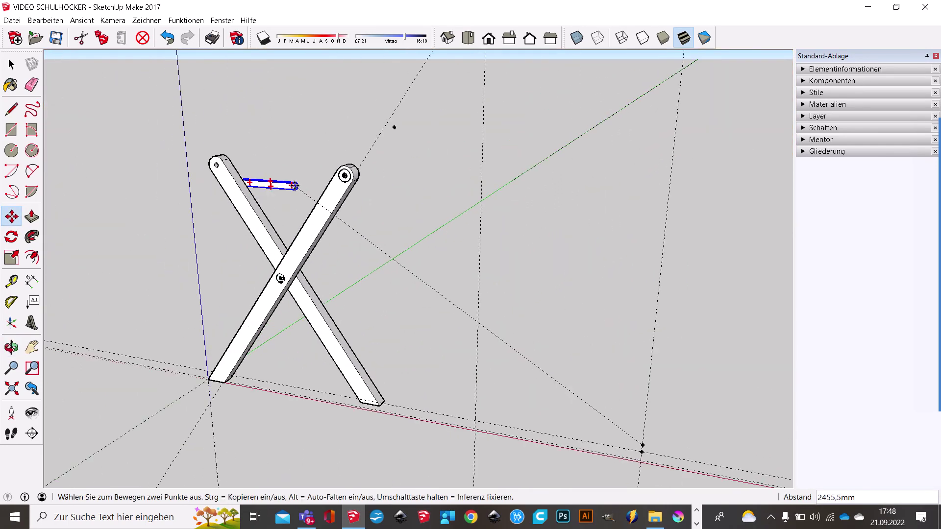
scroll(294, 183, "up", 2)
scroll(317, 187, "up", 2)
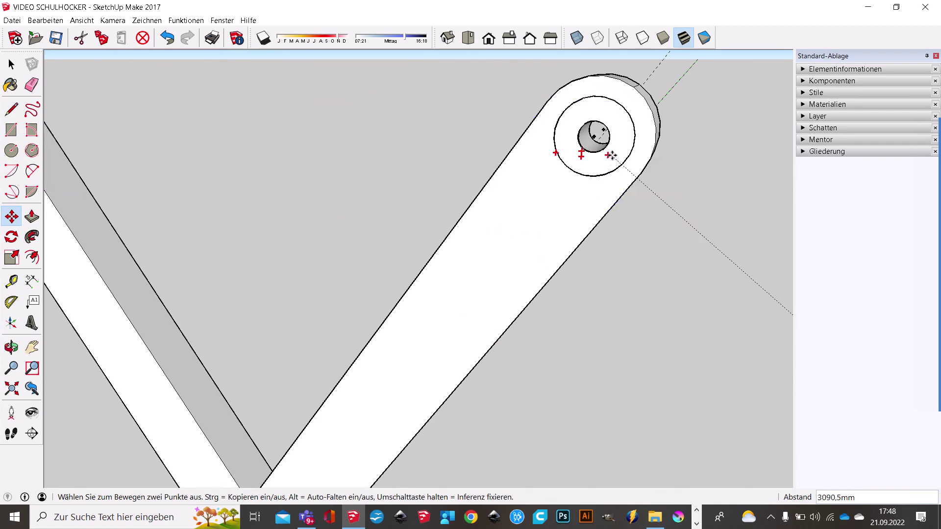
mouse_move(594, 134)
middle_mouse_down()
mouse_move(479, 193)
mouse_move(626, 204)
middle_mouse_up()
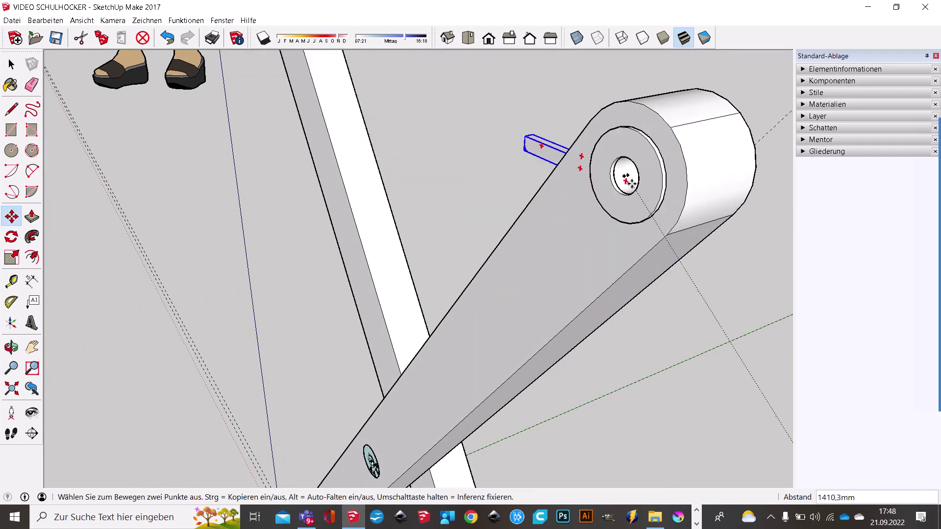
- With X-Ray on, snap the crossbar's hole centre onto the leg's pivot-hole centre
left_click(578, 39)
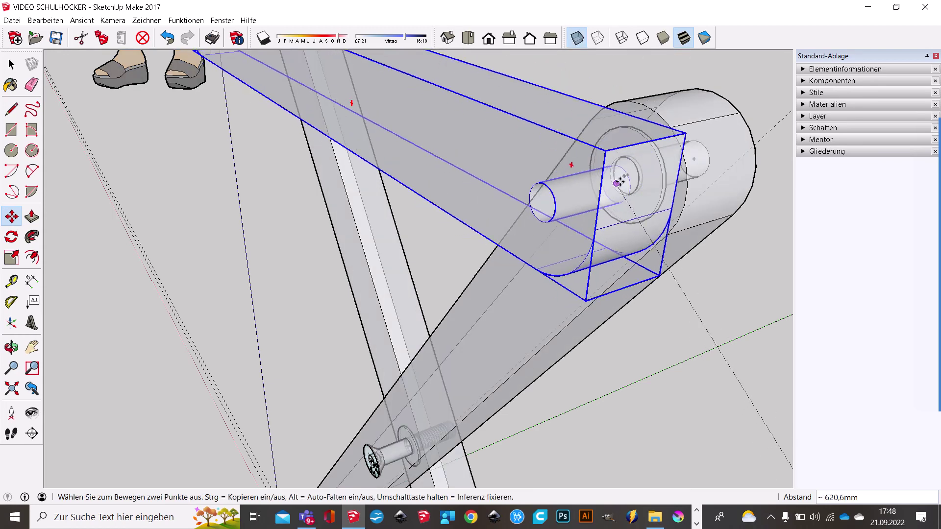
scroll(619, 177, "up", 2)
scroll(624, 179, "up", 2)
scroll(528, 189, "up", 2)
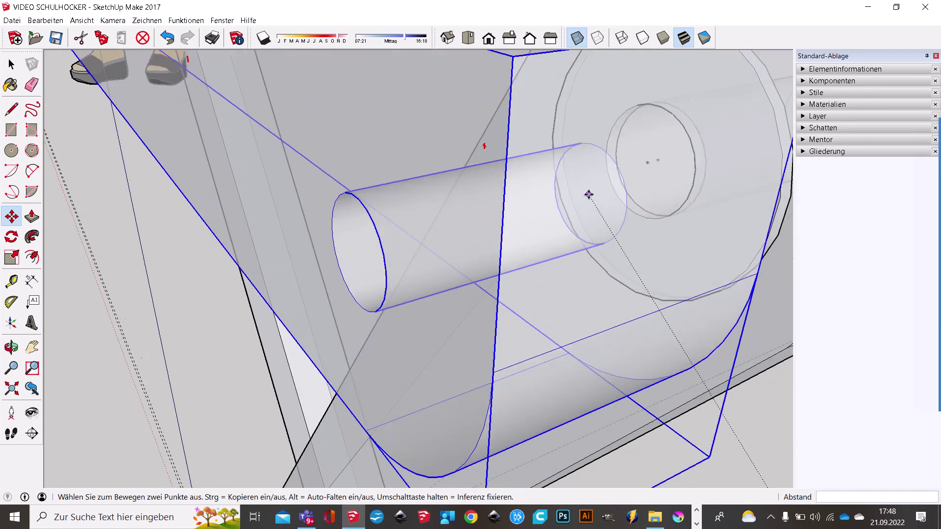
scroll(589, 194, "up", 2)
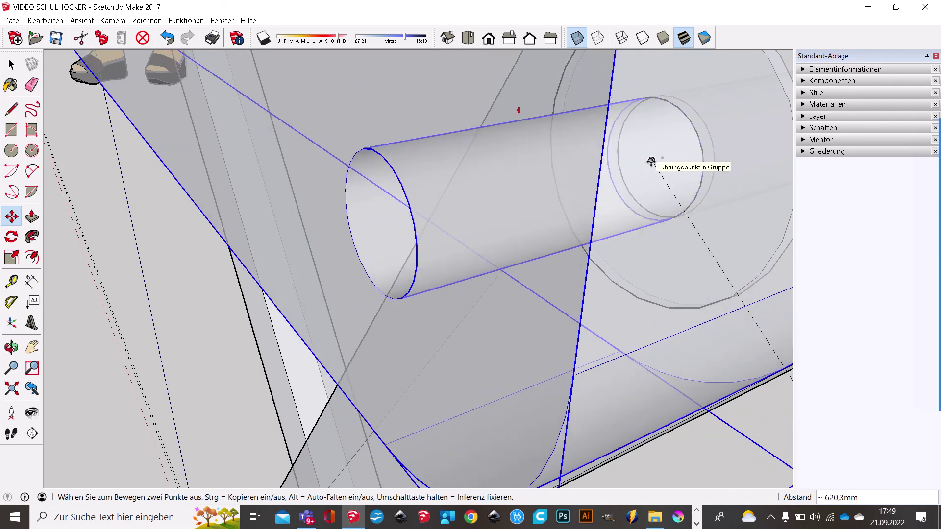
left_click(651, 161)
scroll(494, 222, "down", 3)
mouse_move(479, 200)
middle_mouse_down()
mouse_move(507, 221)
mouse_move(587, 52)
middle_mouse_up()
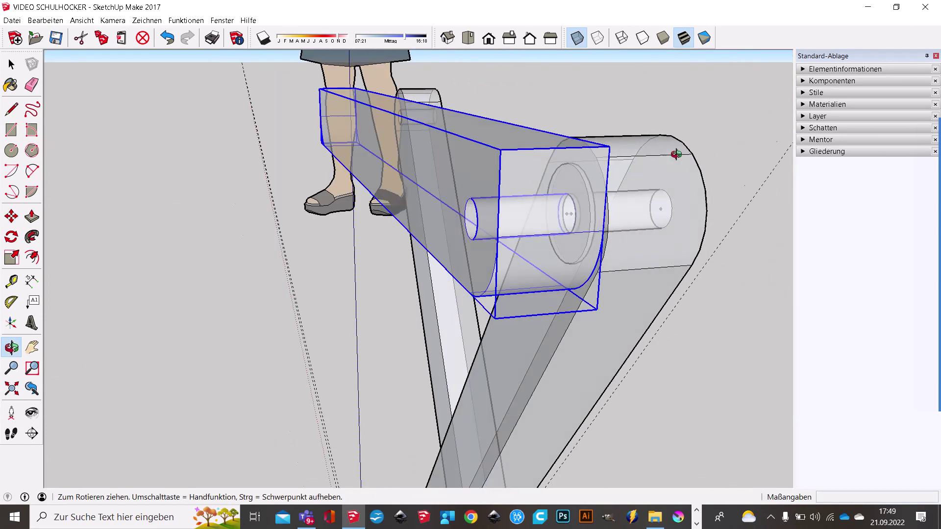
left_click(577, 38)
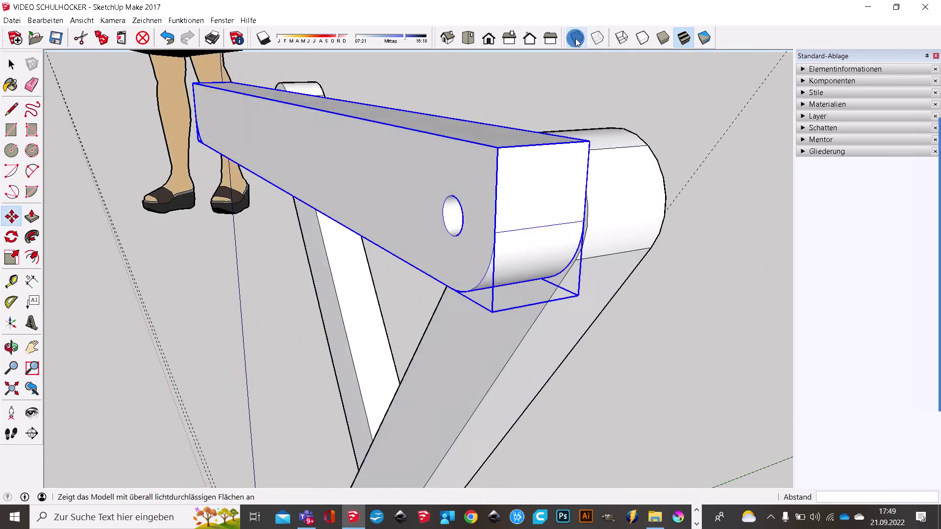
mouse_move(613, 143)
middle_mouse_down()
mouse_move(497, 176)
mouse_move(740, 235)
middle_mouse_up()
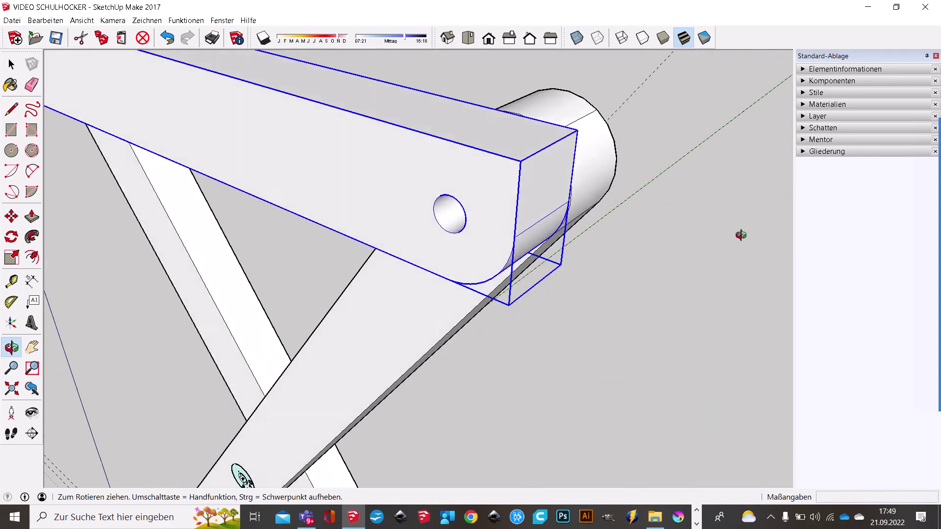
scroll(631, 231, "down", 3)
mouse_move(610, 236)
middle_mouse_down()
mouse_move(716, 196)
mouse_move(683, 251)
mouse_move(460, 242)
mouse_move(401, 256)
mouse_move(493, 179)
mouse_move(500, 206)
middle_mouse_up()
middle_click_drag(567, 315, 546, 330)
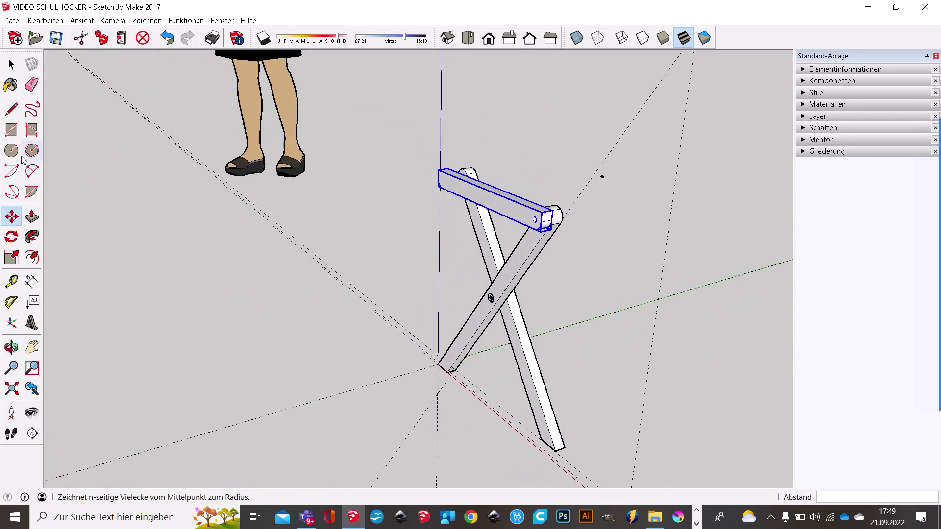
left_click(11, 64)
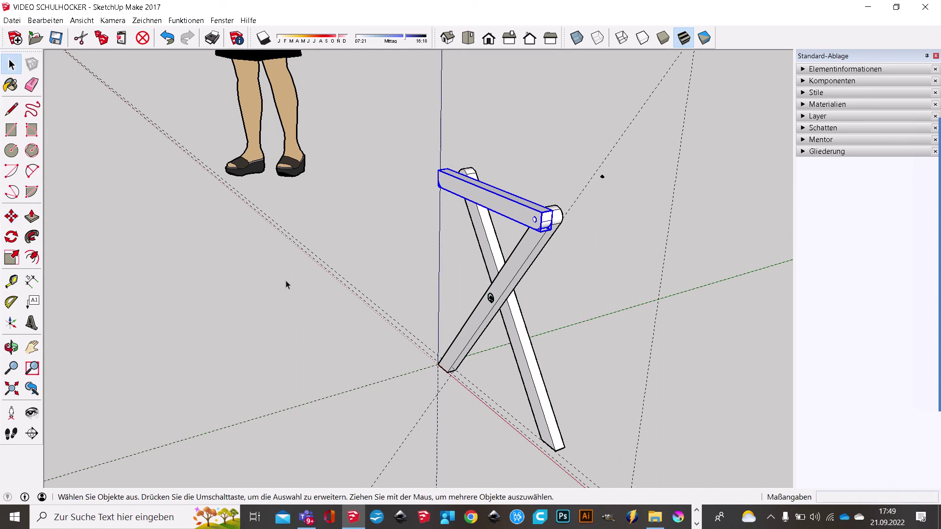
left_click(552, 132)
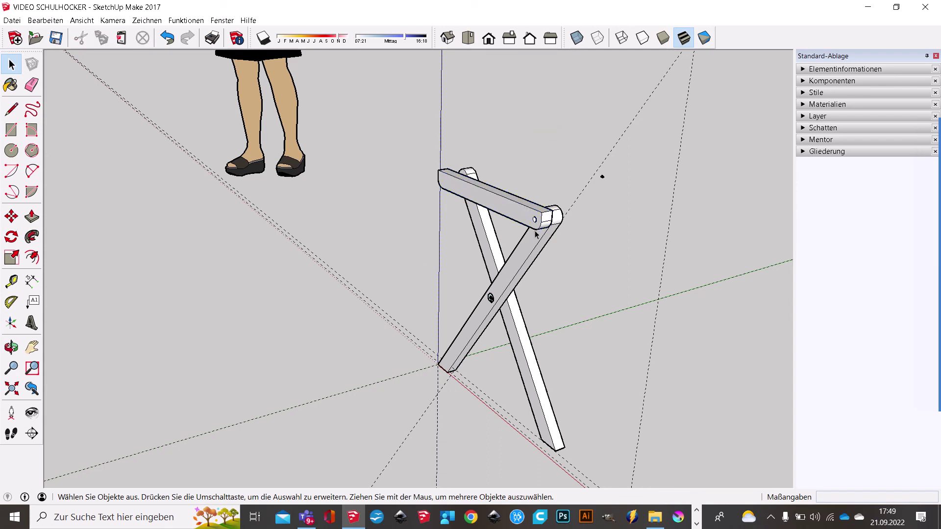